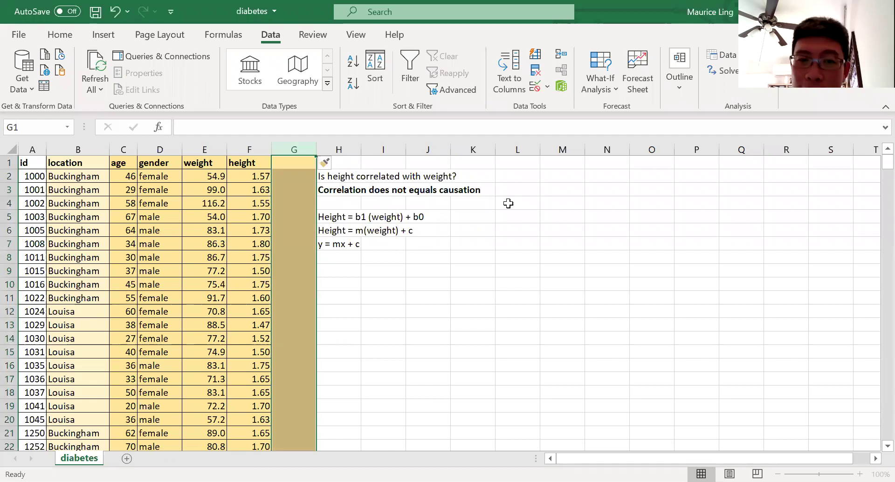
Insert a blank column at H, just before the notes.
left_click(324, 149)
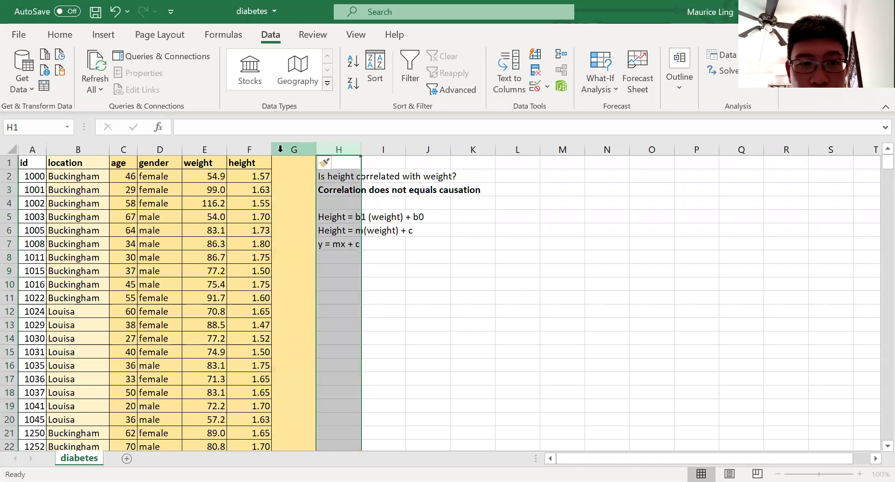
right_click(344, 143)
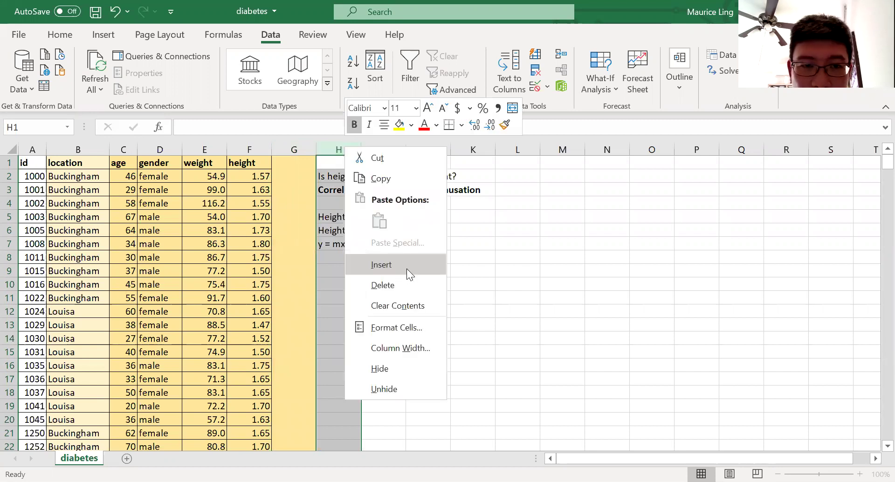
left_click(406, 269)
Set columns G and H to No Fill, removing their yellow shading.
left_click_drag(296, 149, 319, 150)
left_click(60, 35)
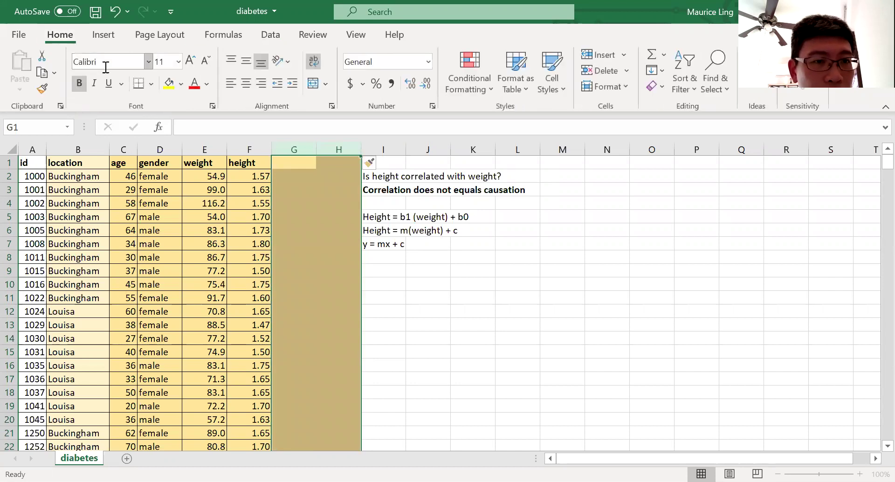
left_click(181, 85)
left_click(217, 244)
left_click(428, 284)
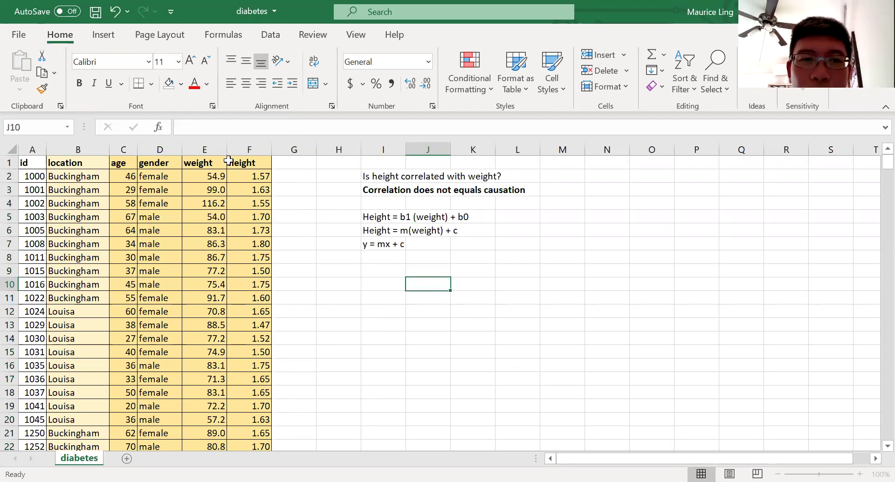
AutoFit column I so the question and y = mx + c equation notes show in full.
left_click(212, 149)
left_click(246, 150)
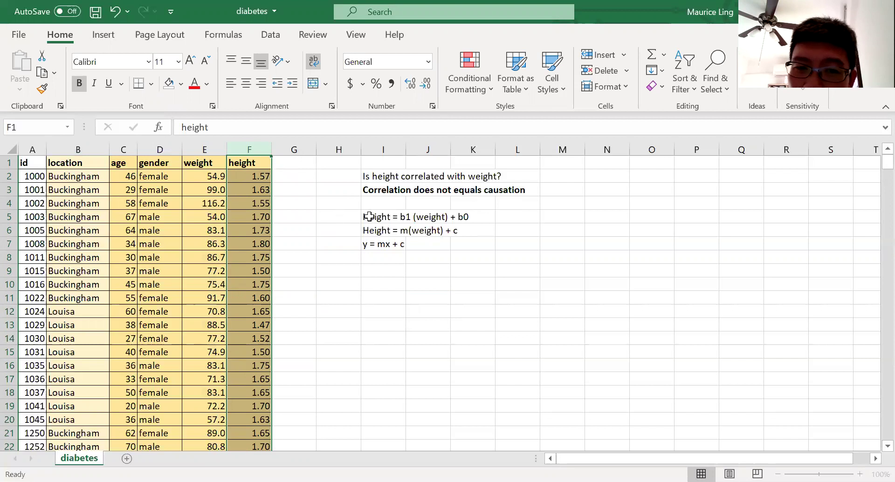
left_click(369, 217)
left_click(382, 283)
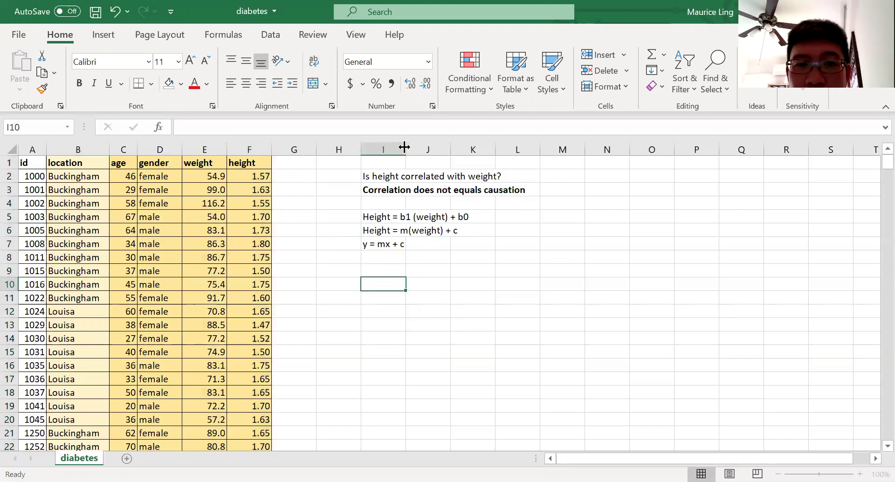
double_click(404, 147)
left_click(394, 218)
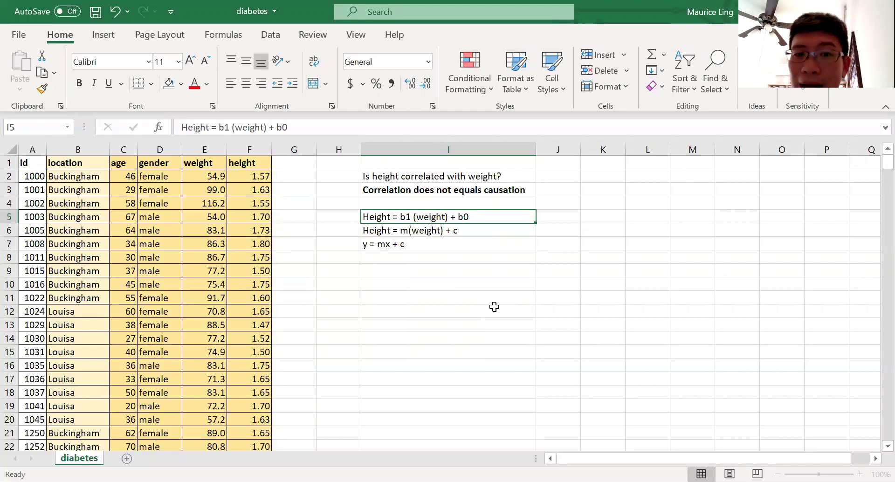
left_click(408, 245)
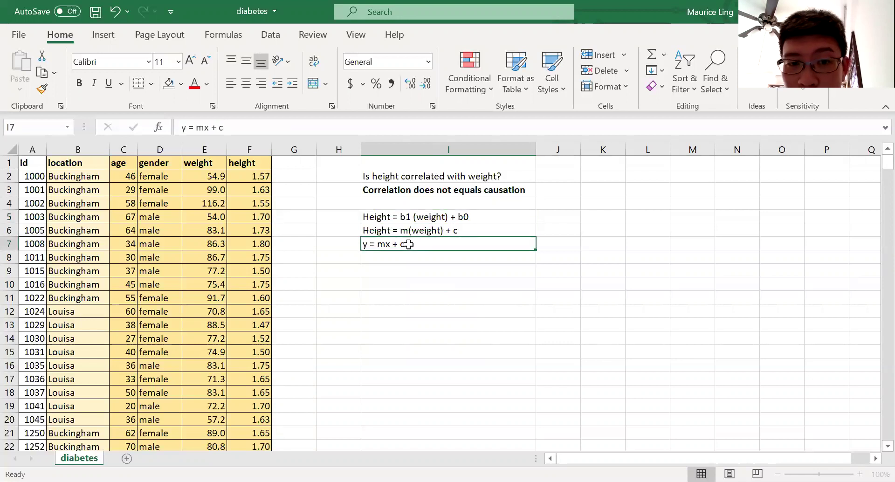
left_click(420, 275)
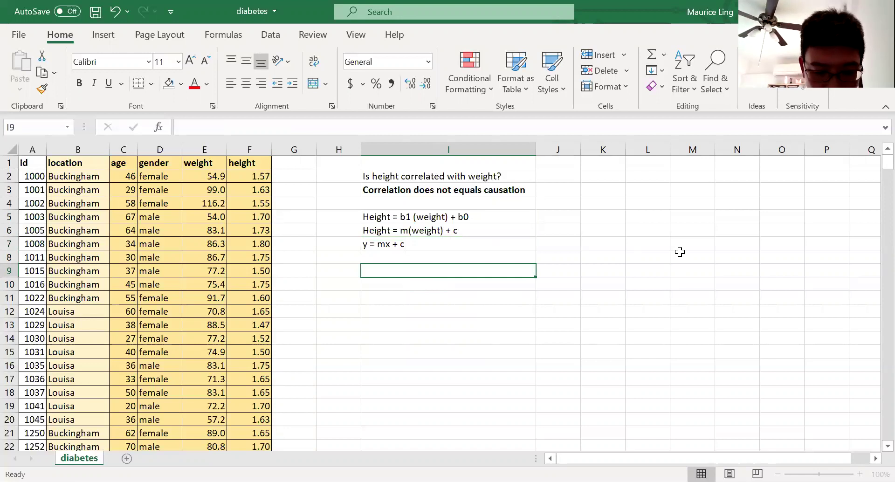
Enter 'Gradient (m, b1)' in I9 and 'Intercept (c, b0)' in I10.
type("Gradi")
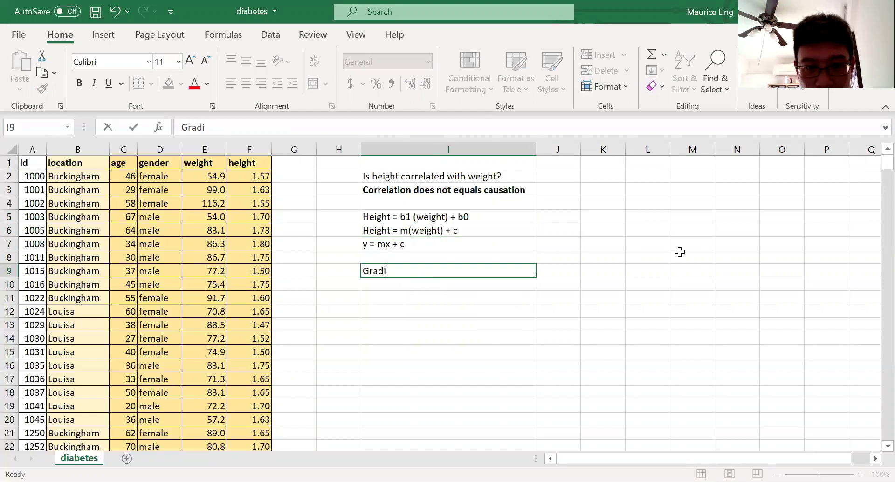
type("ent (")
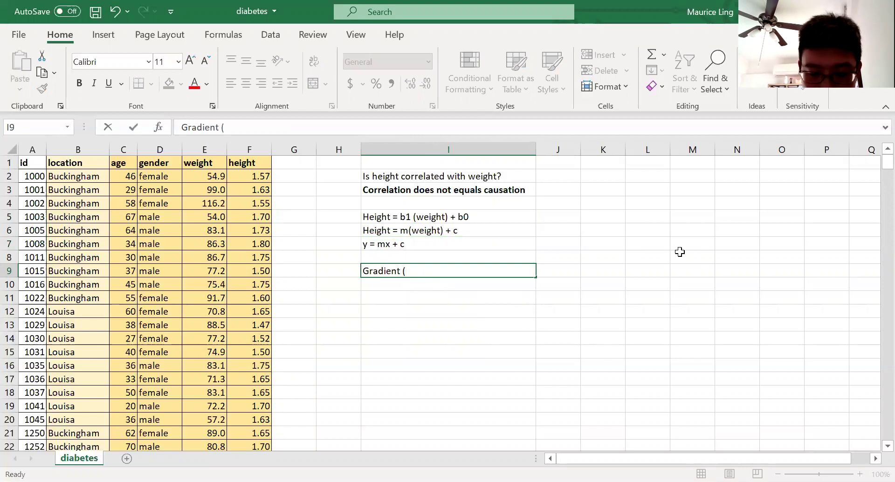
type("m")
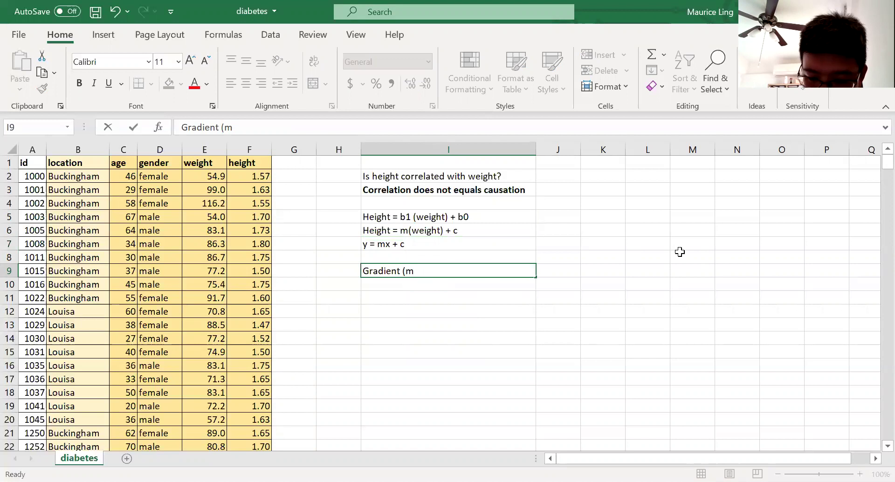
type(", b1)")
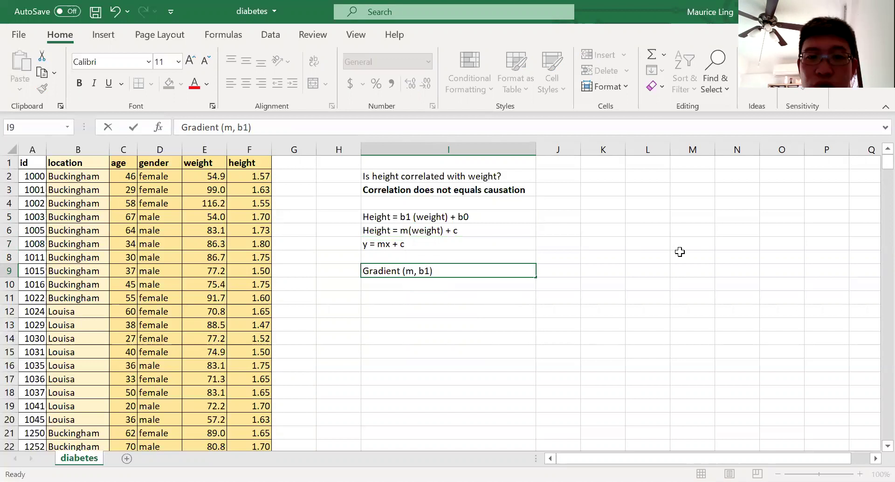
key("Return")
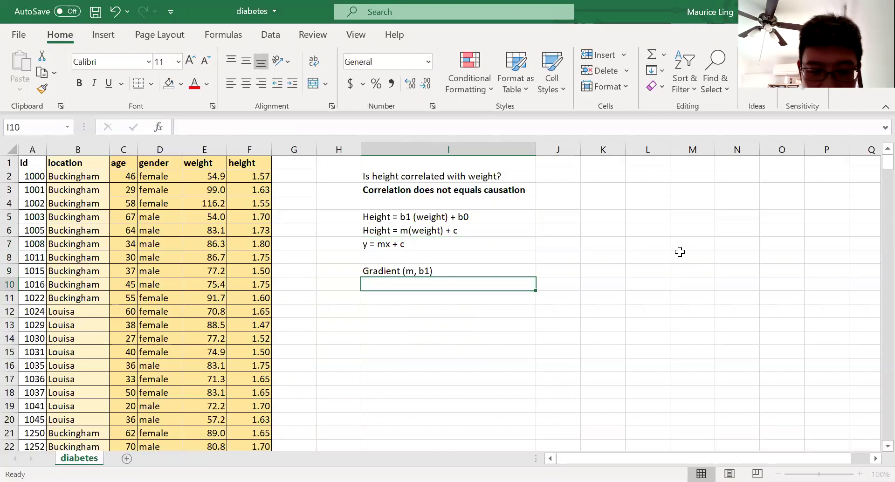
type("Intercept")
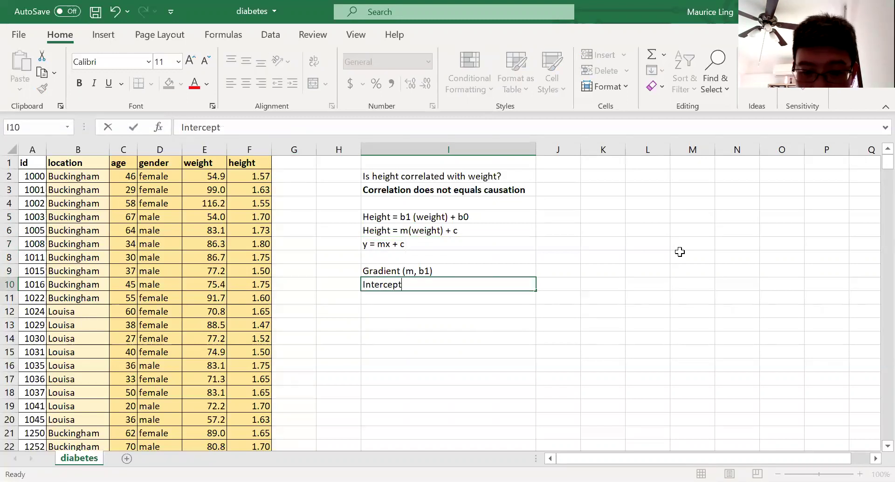
type(" (c, ")
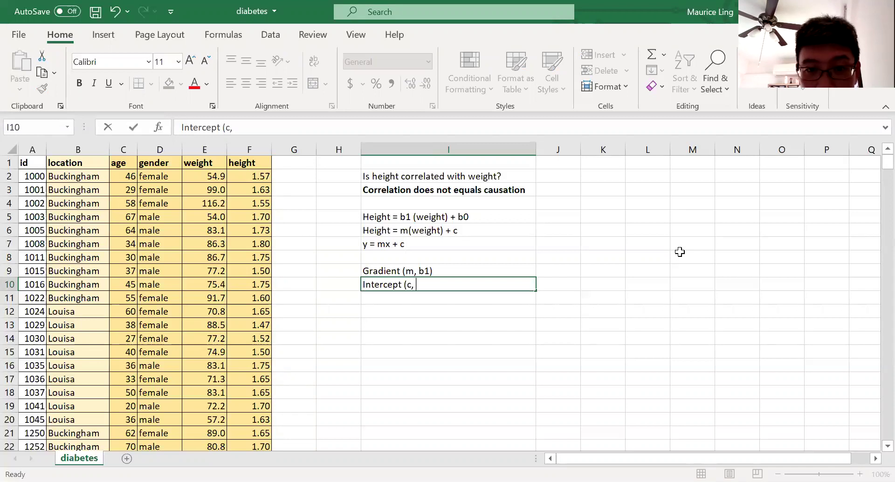
type("b0)")
key("Tab")
key("Up")
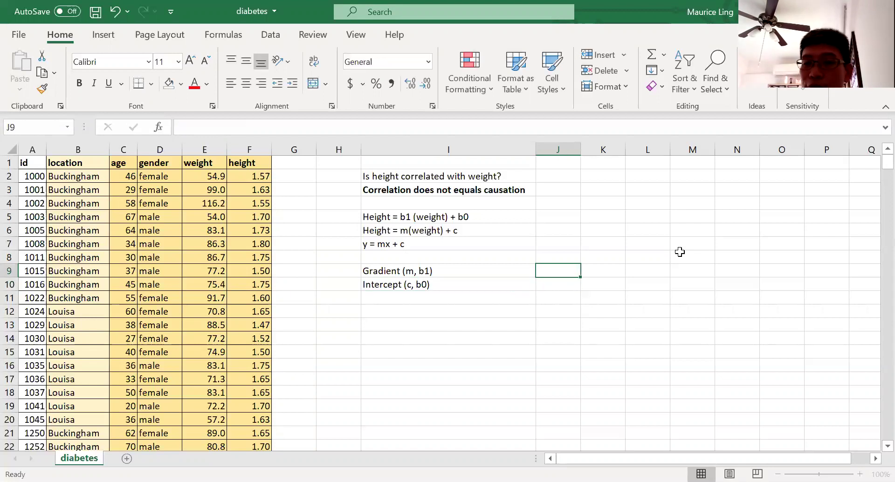
Enter =SLOPE(F:F,E:E) in J9 to get the gradient 0.001323.
type("=")
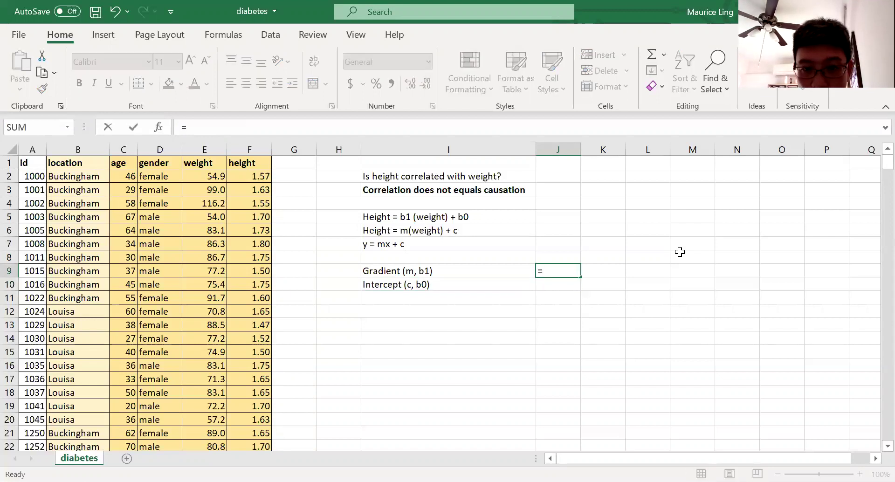
type("slope(")
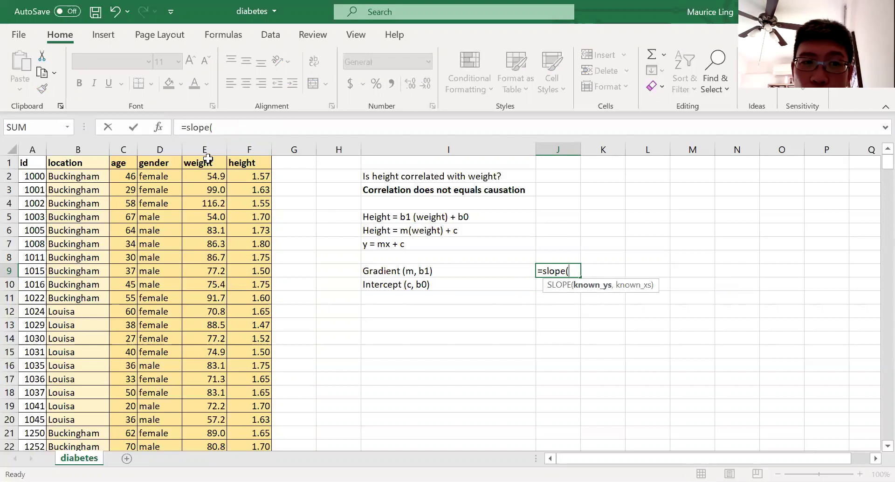
left_click(259, 149)
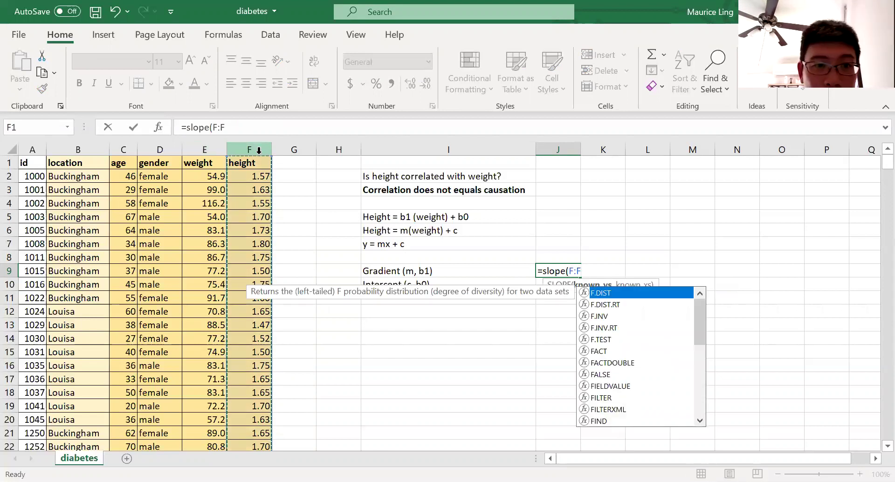
type(",")
left_click(198, 149)
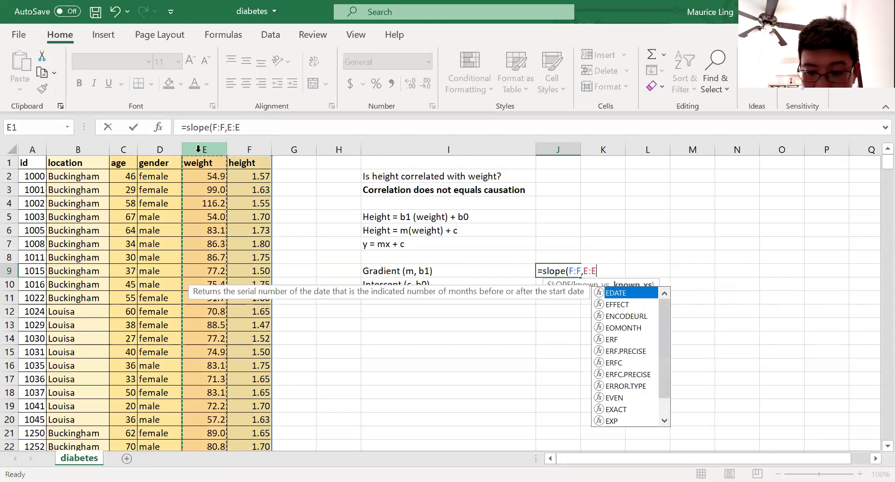
type(")")
key("Return")
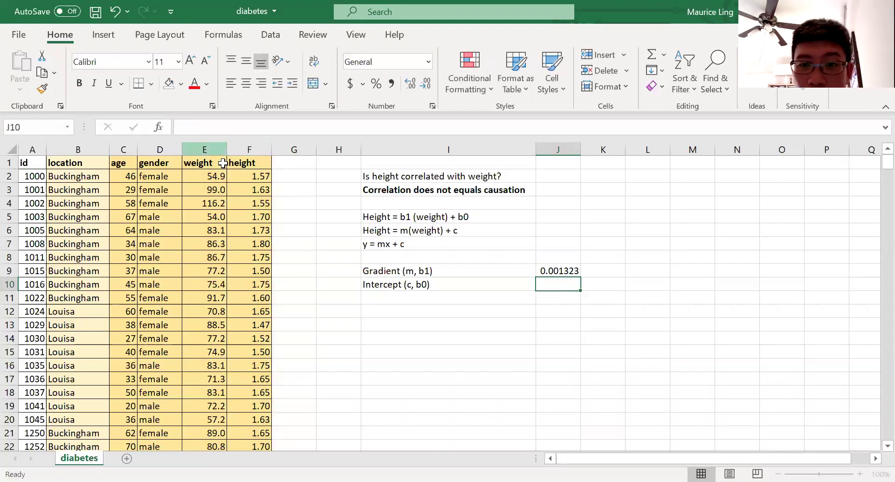
Rename the headers to 'weight (x)' in E1 and 'height (y)' in F1.
left_click(211, 164)
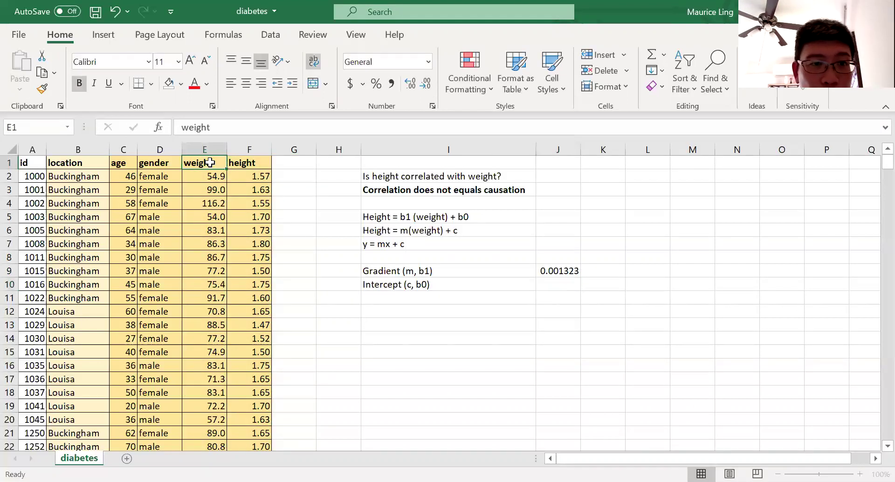
left_click(221, 131)
type("(x")
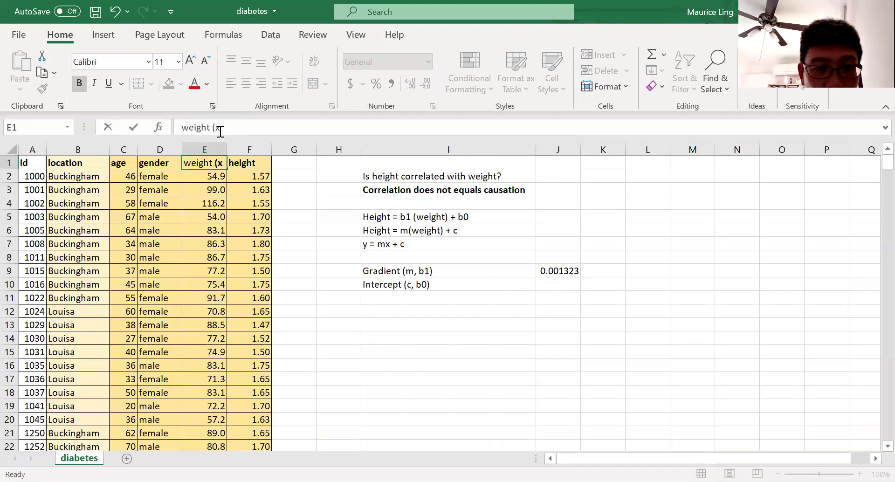
type(")")
key("Return")
left_click(252, 164)
left_click(242, 122)
type("(y)")
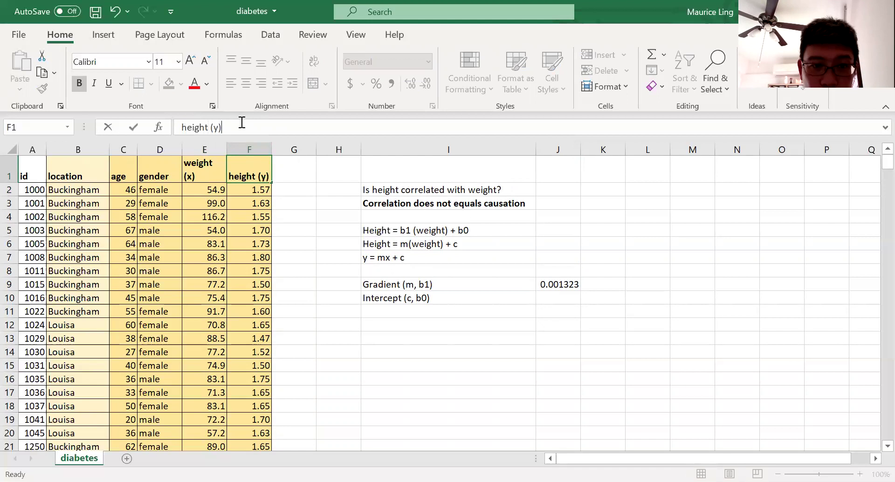
key("Return")
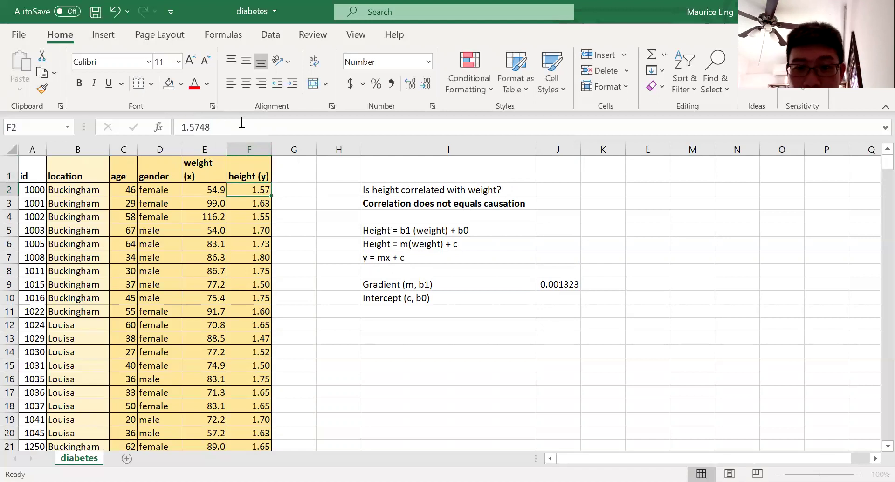
Enter =INTERCEPT(F:F,E:E) in J10, giving 1.570803.
left_click(561, 303)
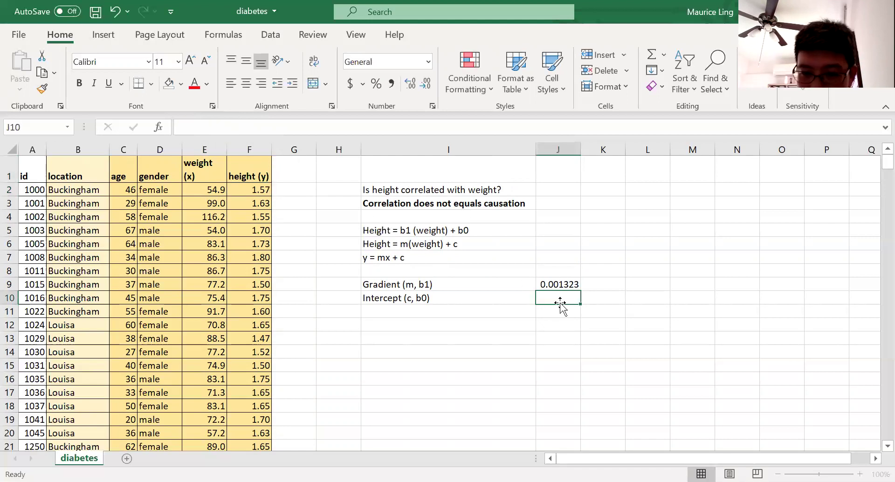
type("=")
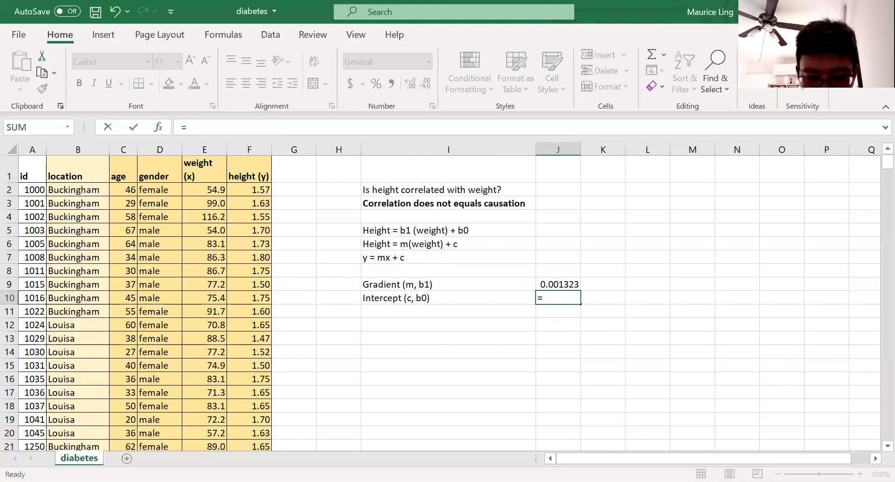
type("intercept")
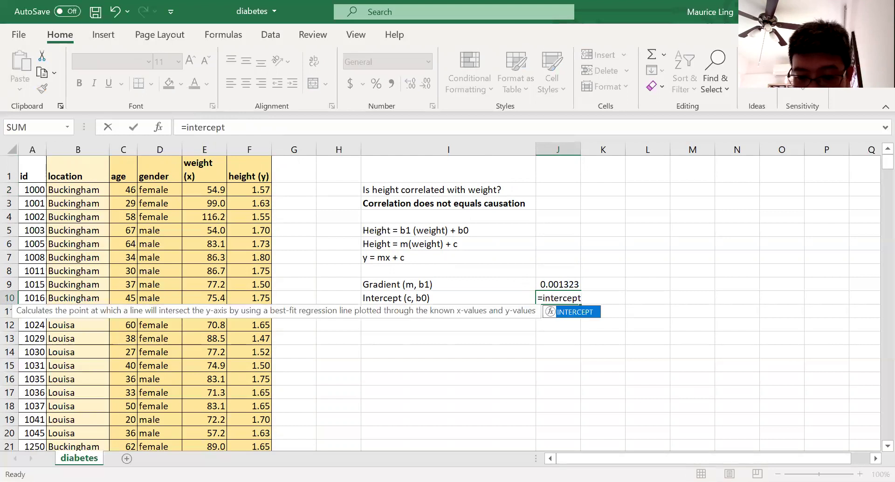
type("(")
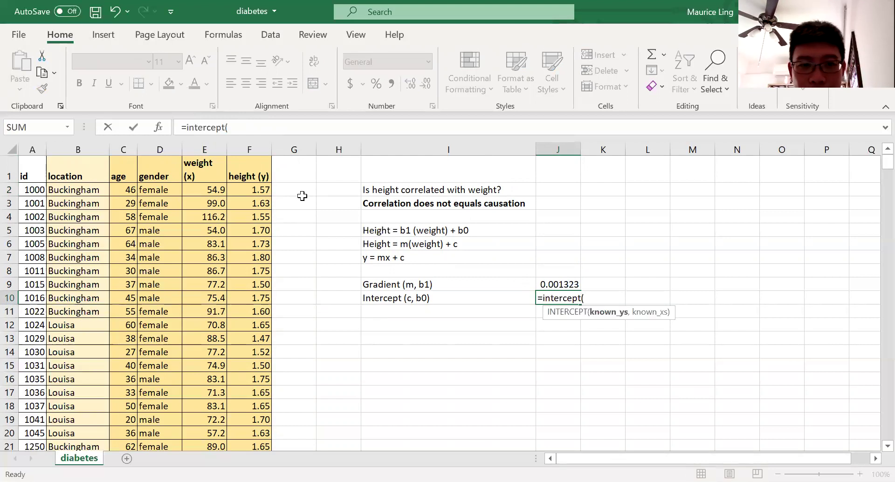
left_click(241, 145)
type(",")
left_click(204, 148)
type(")")
key("Return")
Write 'Height = 0.001323 (weight) + 1.570803' in I12.
key("Down")
key("Left")
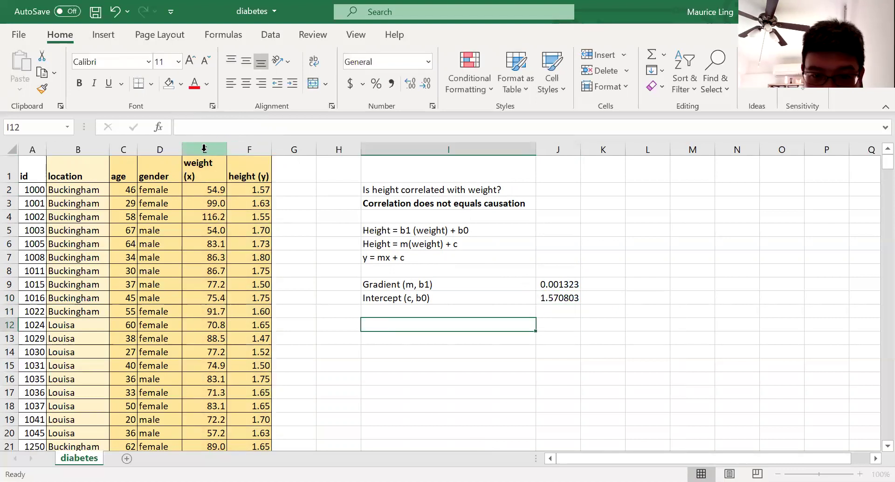
type("Height ")
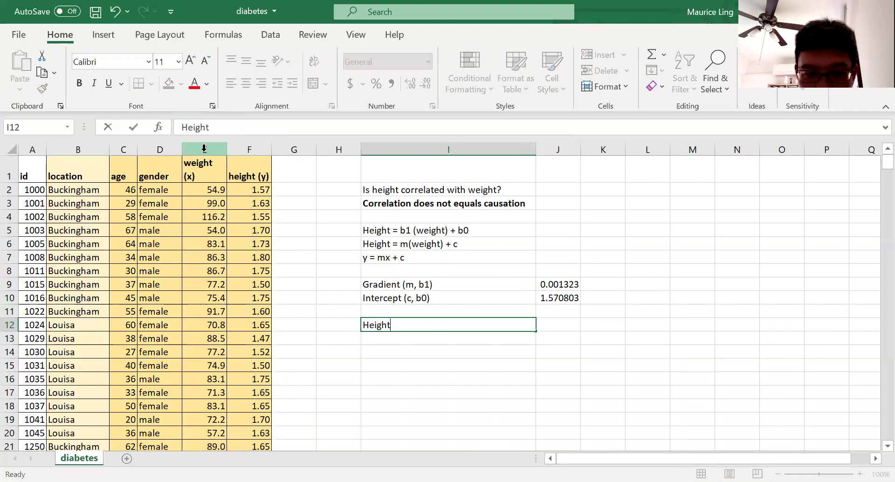
type("= 0.0012")
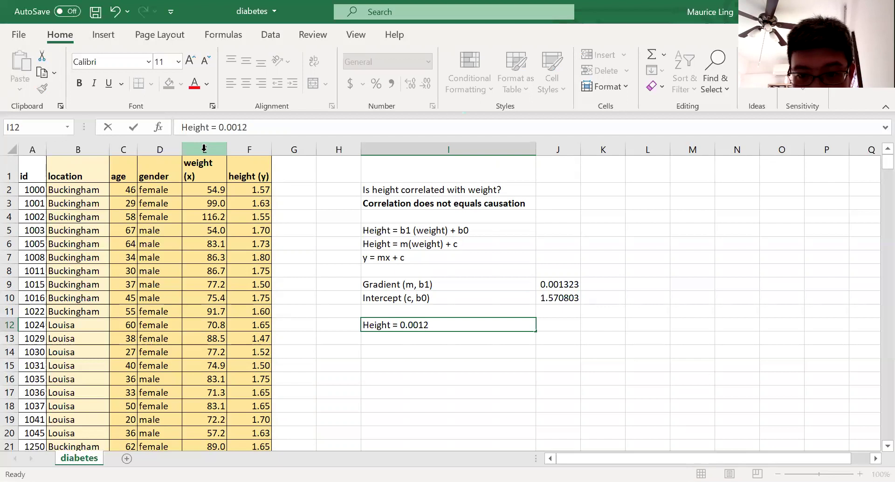
key("BackSpace")
type("323 (weight)")
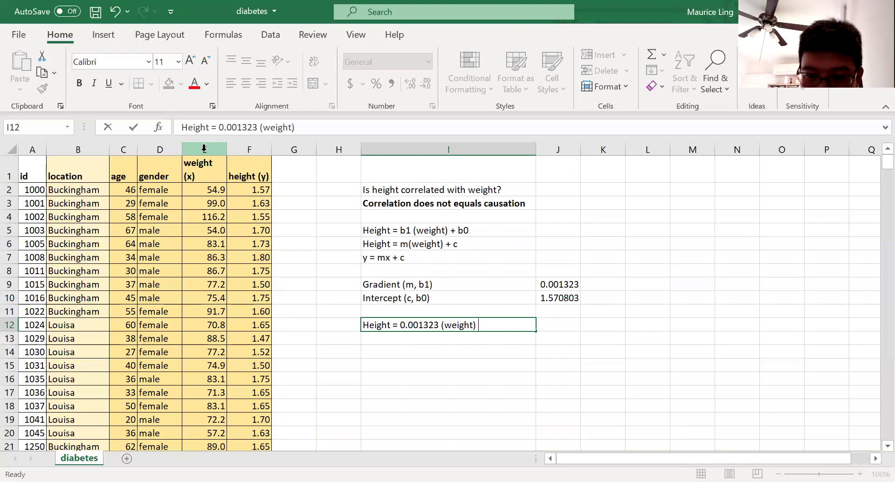
type(" + ")
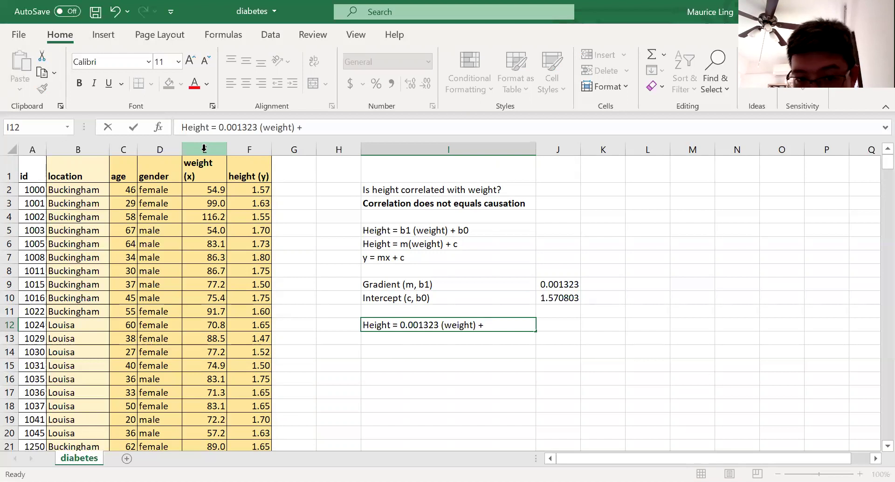
type("1.570803")
key("Return")
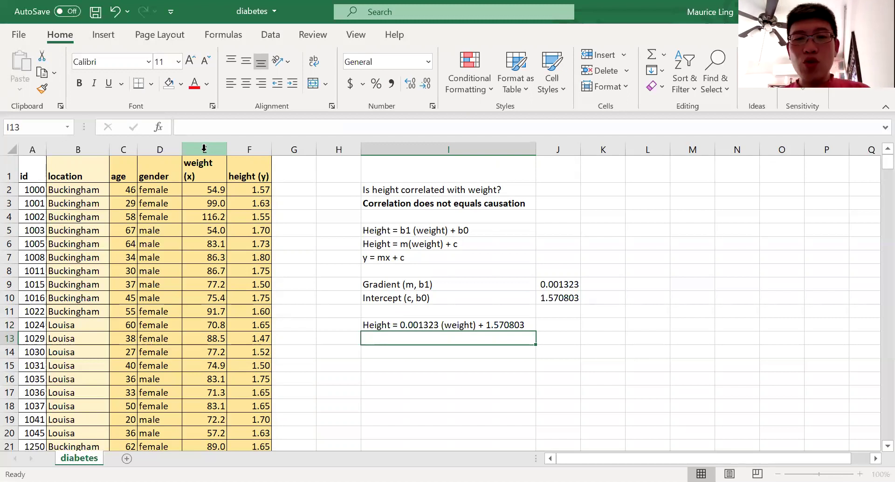
Start typing the Pearson's correlation label in I14.
key("Return")
type("Co")
key("BackSpace")
key("BackSpace")
type("Pers")
key("BackSpace")
key("BackSpace")
Finish the 'Pearson's correlation' label and enter =CORREL(E:E,F:F) in J14, giving 0.244274.
type("arson's ")
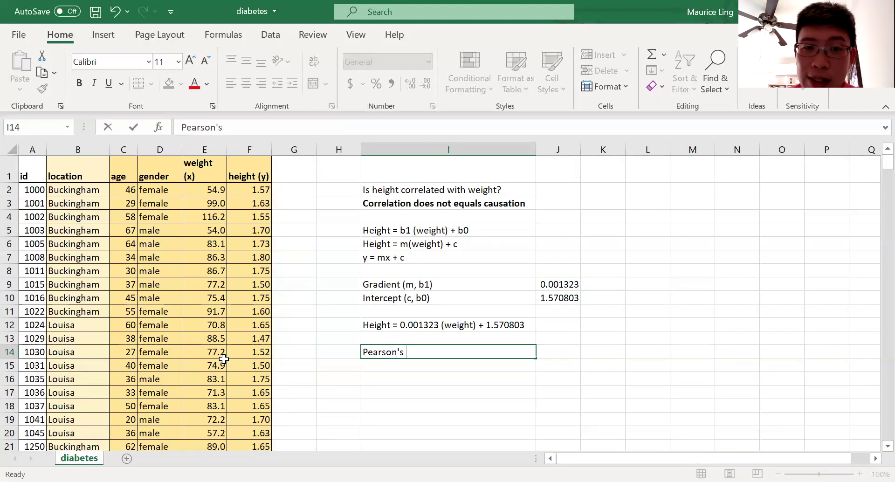
type("correlation")
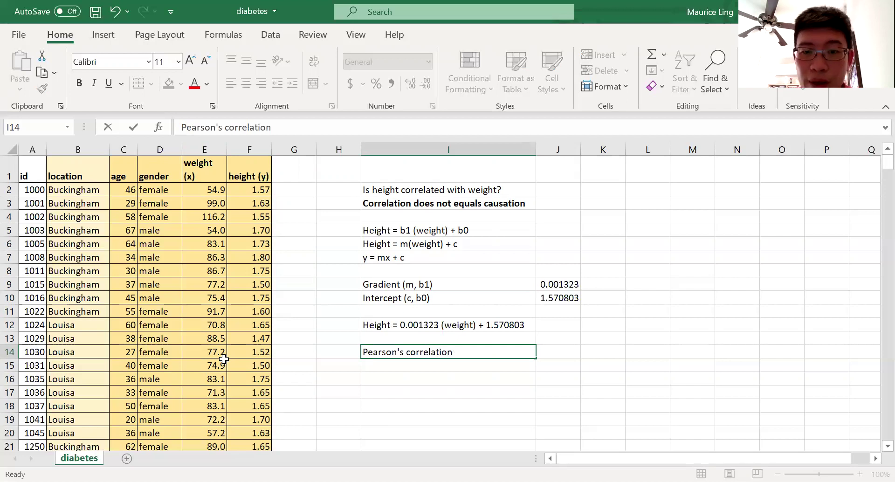
key("Tab")
type("=")
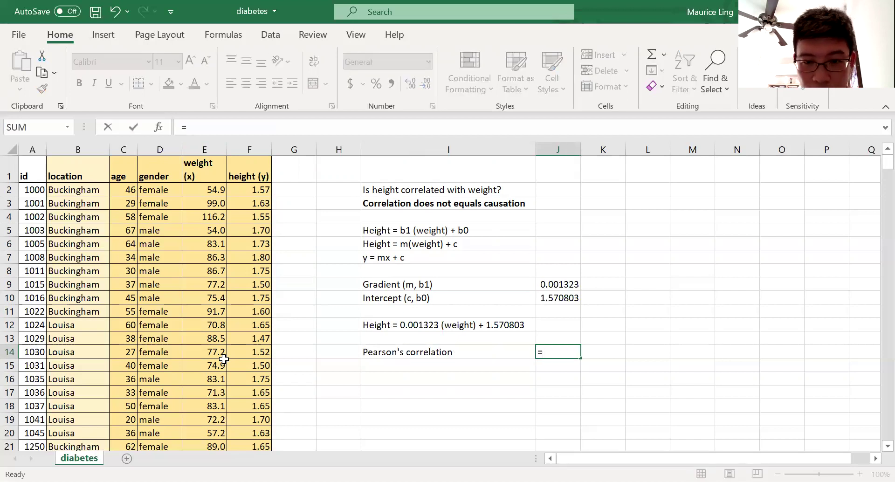
type("correl")
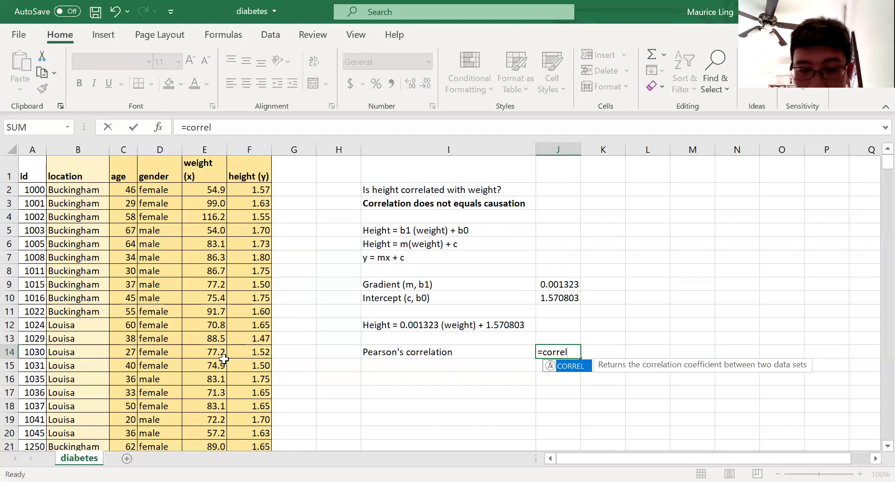
type("(")
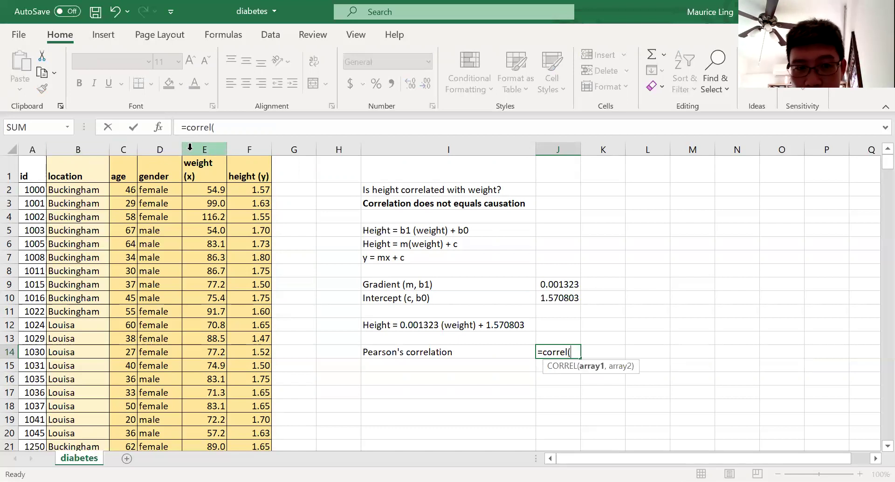
left_click(189, 147)
type(",")
left_click(243, 147)
key("Return")
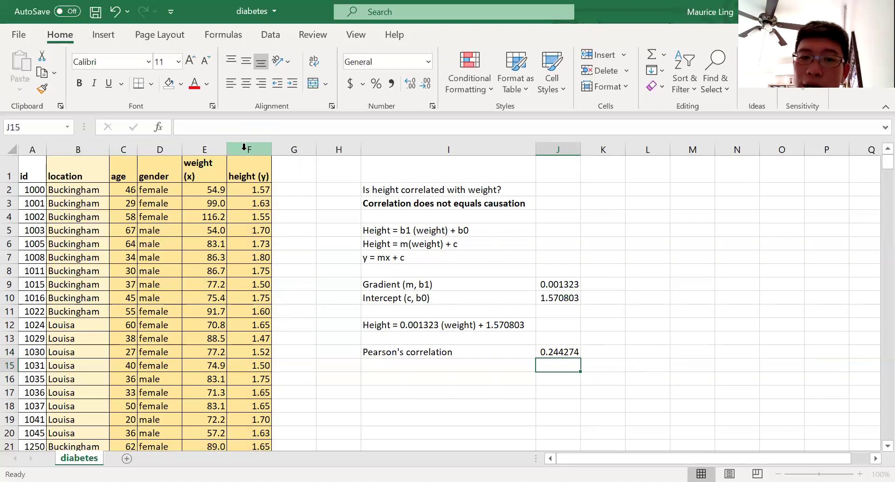
Append '(r)' to the Pearson's correlation label in I14.
key("Left")
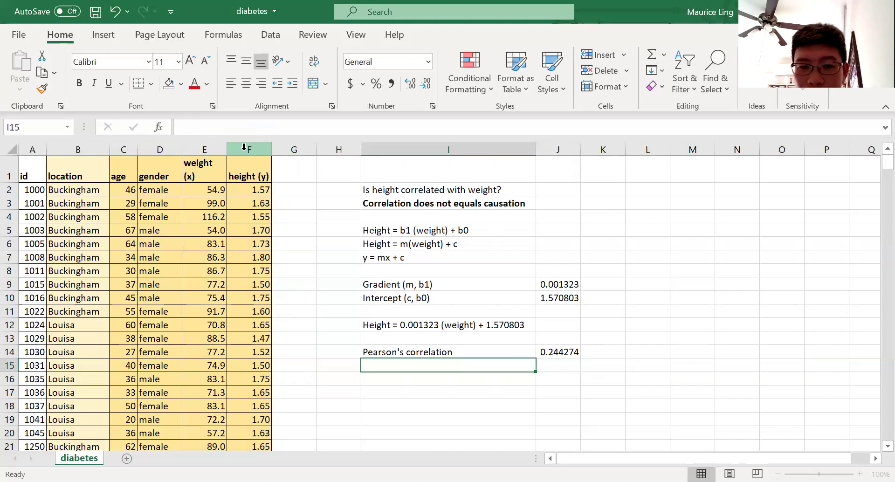
key("Up")
left_click(328, 129)
type("(r)")
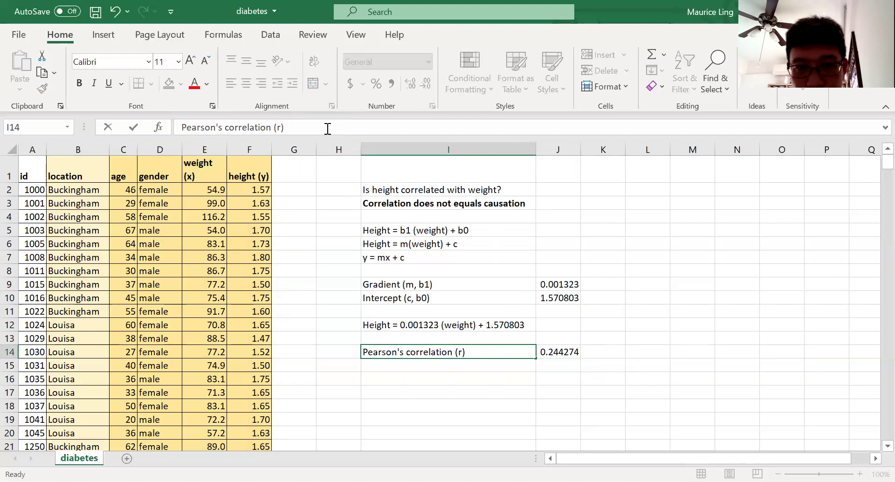
key("Return")
key("Up")
left_click(327, 129)
Correct the I14 label to end with '(R)'.
key("BackSpace")
type("(R)")
key("Return")
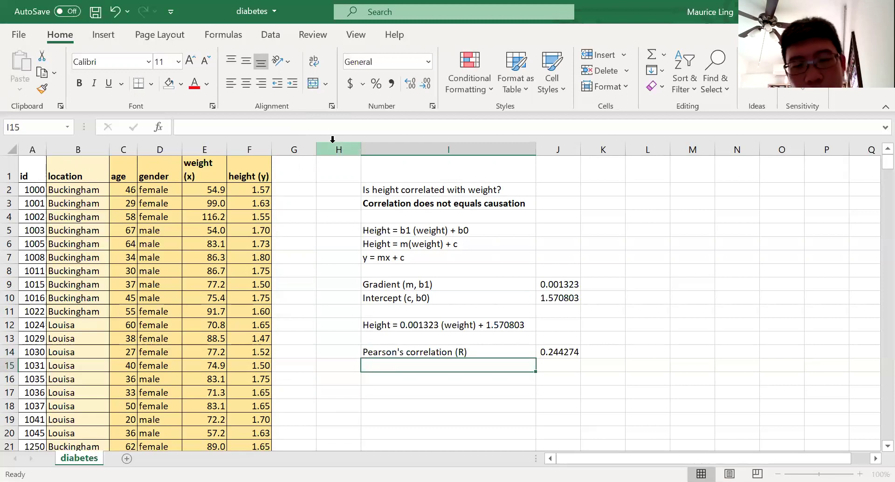
Add 'Coefficient of determination (r-square)' in I15 with =J14*J14 in J15, giving 0.05967.
type("Coefficient of ")
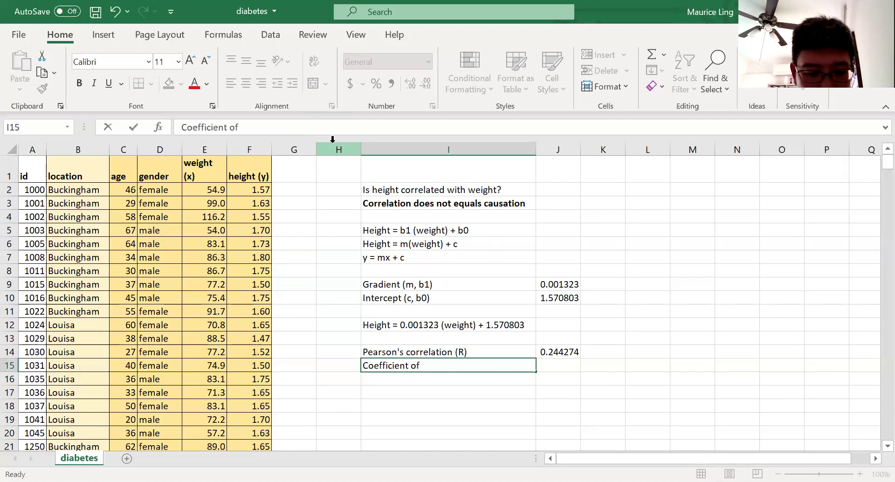
type("determination")
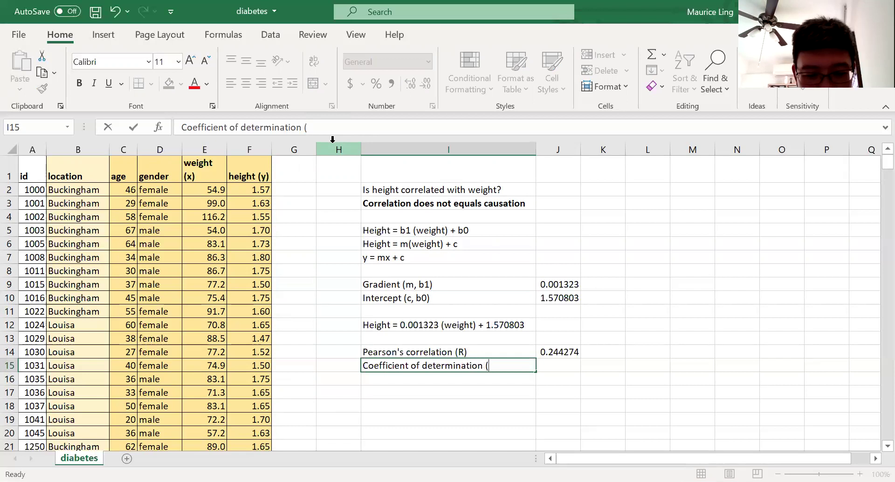
type("(r-square)")
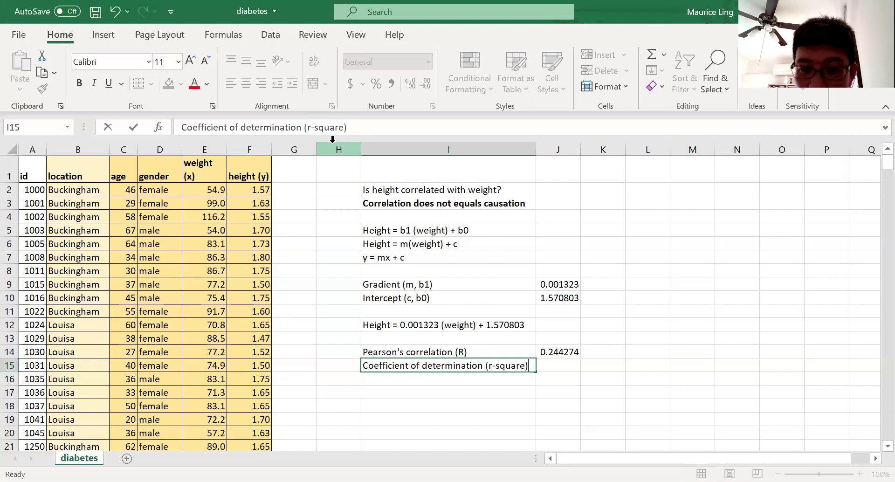
key("Tab")
type("=")
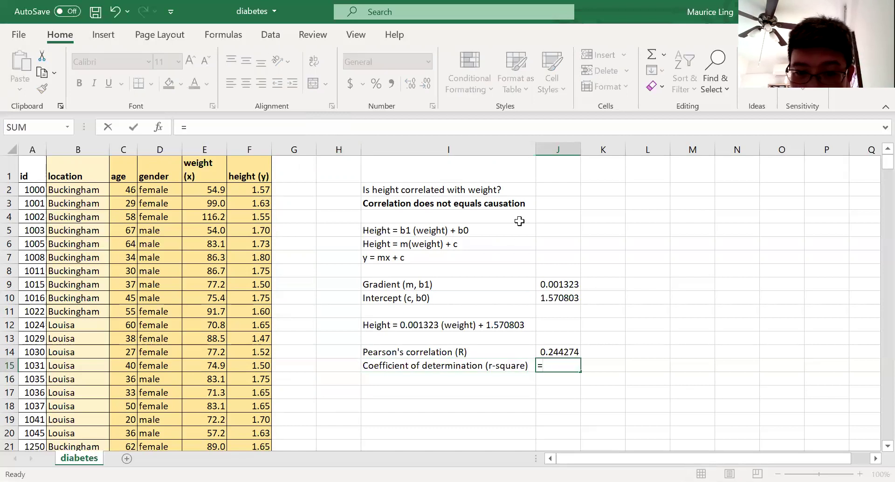
left_click(558, 353)
type("*")
left_click(558, 353)
key("Return")
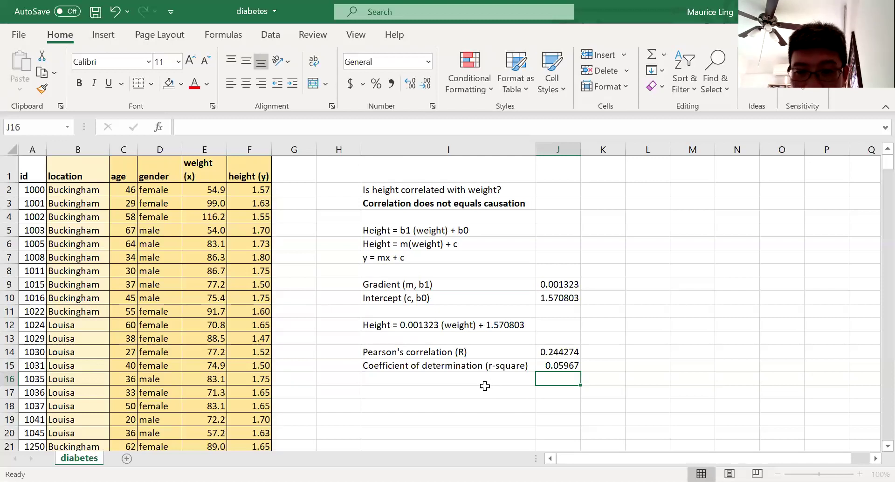
left_click(558, 365)
Type '5.967% of the variation of height (y-value) can be predicted from weight (x-value)' in I17.
left_click(433, 393)
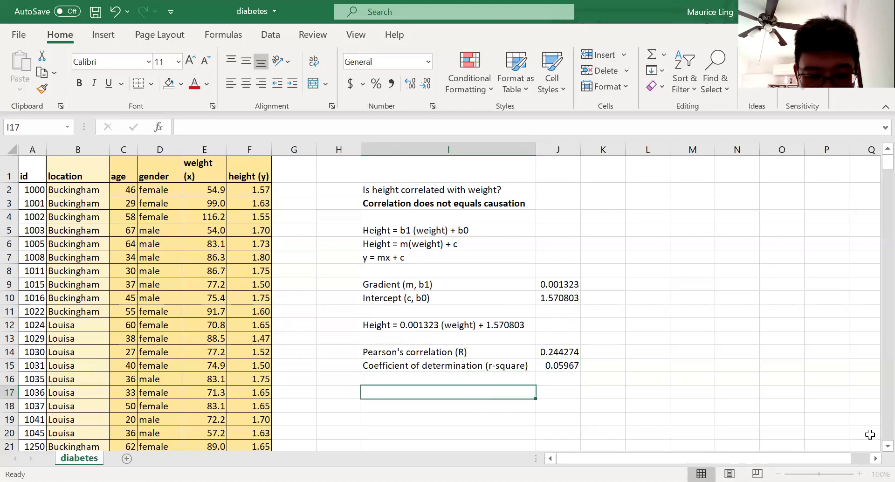
type("5.96")
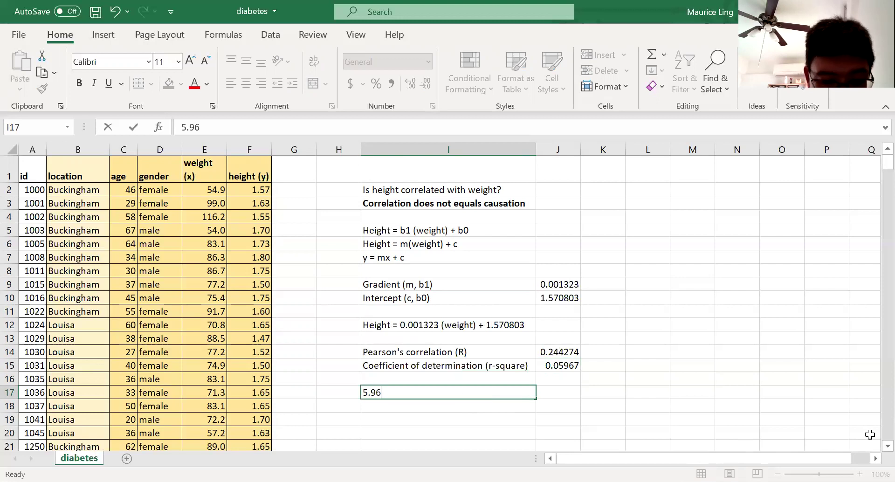
type("5")
key("BackSpace")
type("7% of the vari")
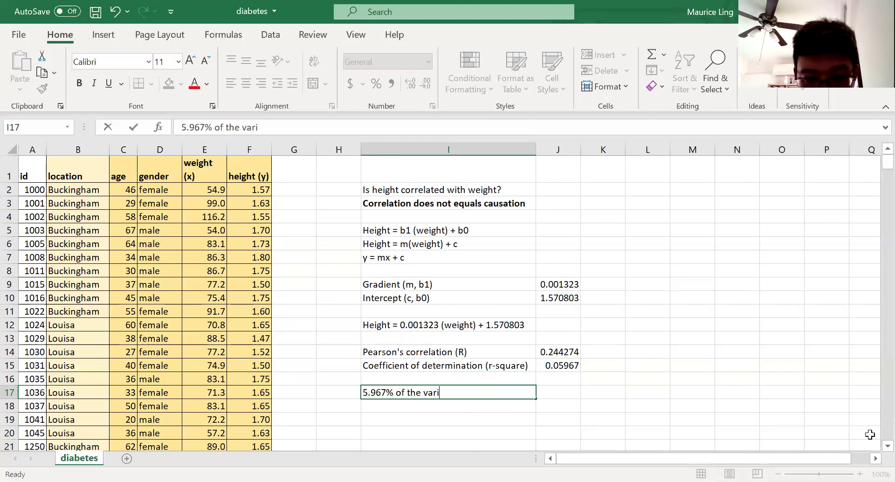
type("ation ")
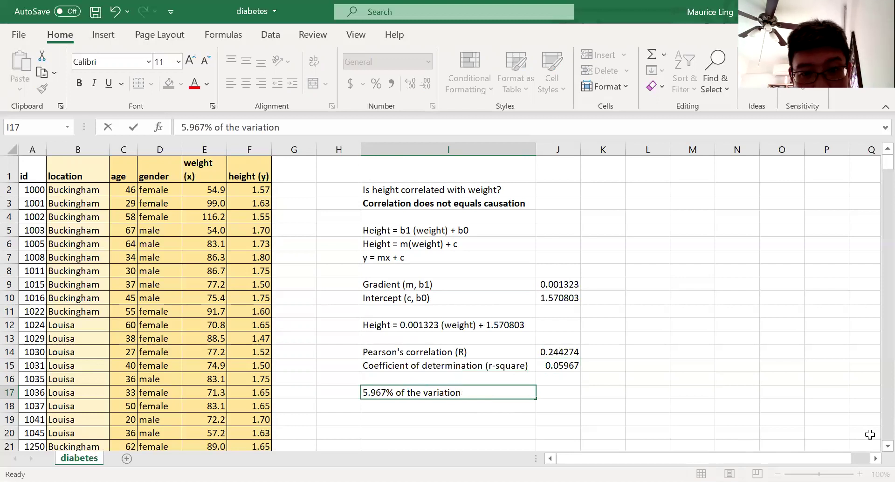
type("of ")
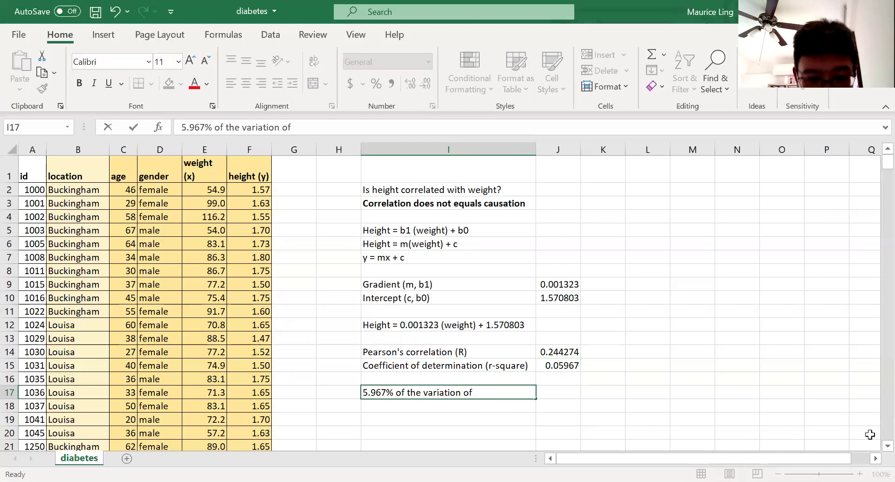
type("height")
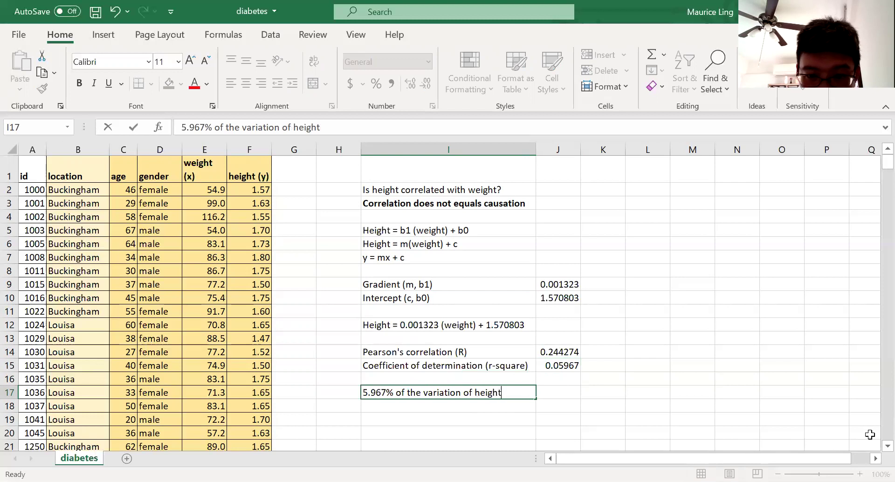
type(" (y-value) can be predicted from weight (x")
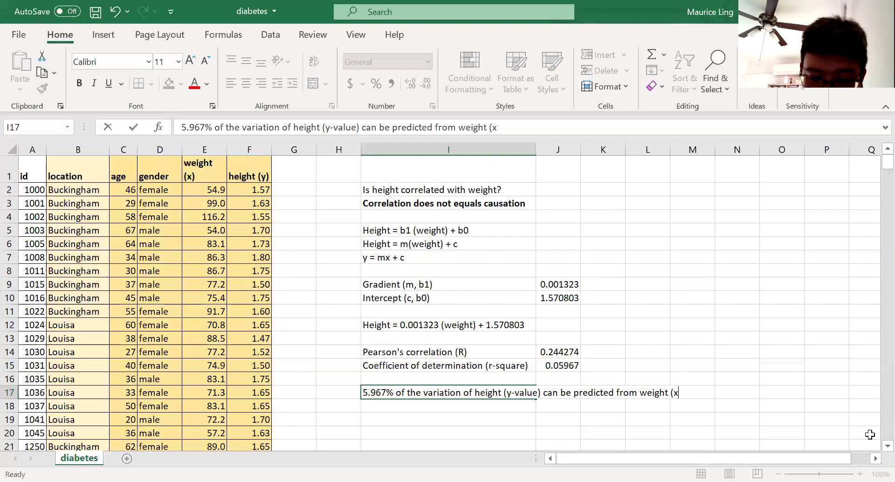
type("-value")
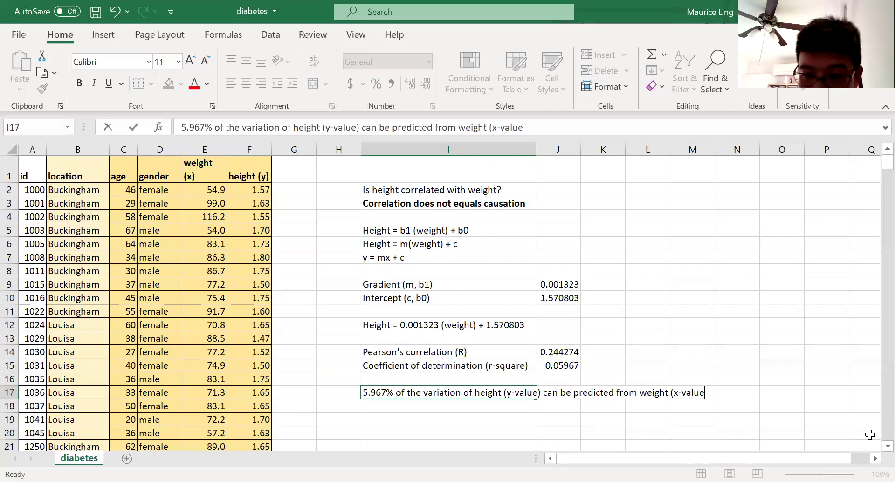
key("Return")
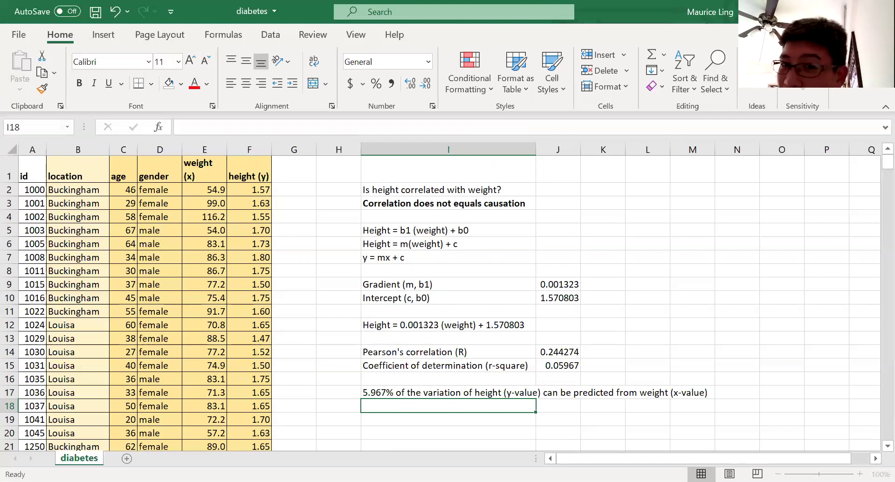
Add the heading 'Method 1' in I1 and select weight and height columns E:F.
left_click(394, 205)
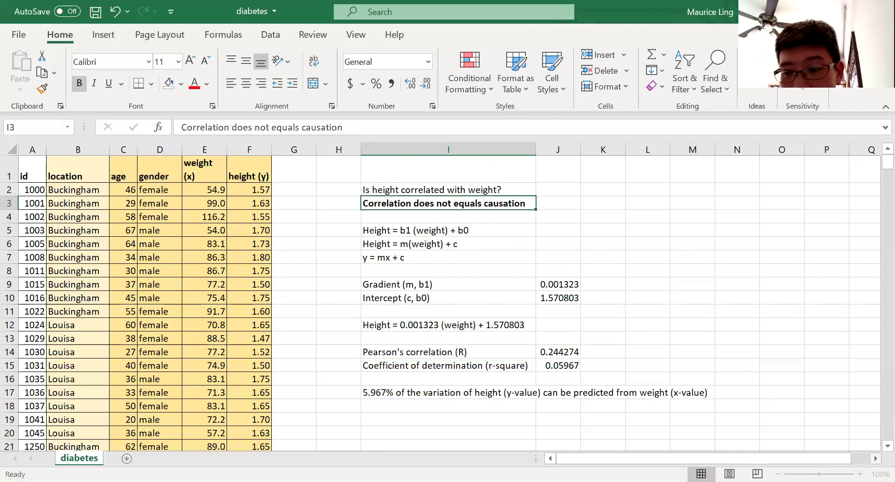
left_click(875, 458)
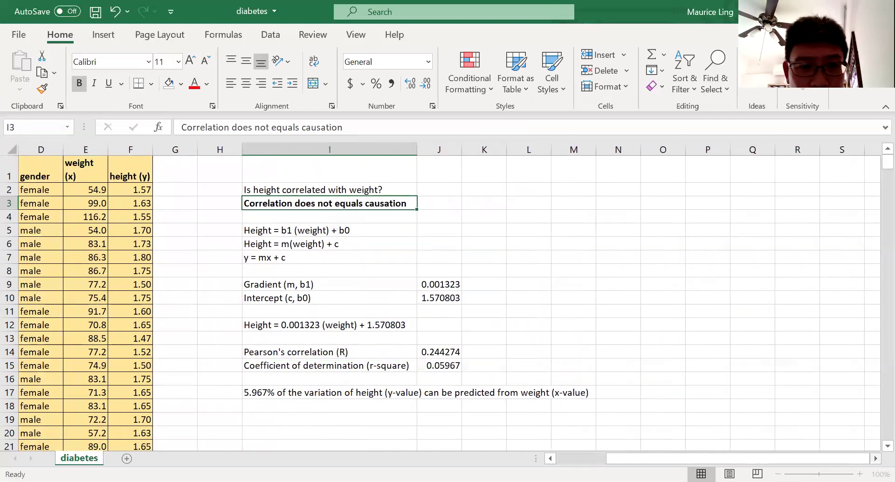
left_click(373, 161)
type("Method 1")
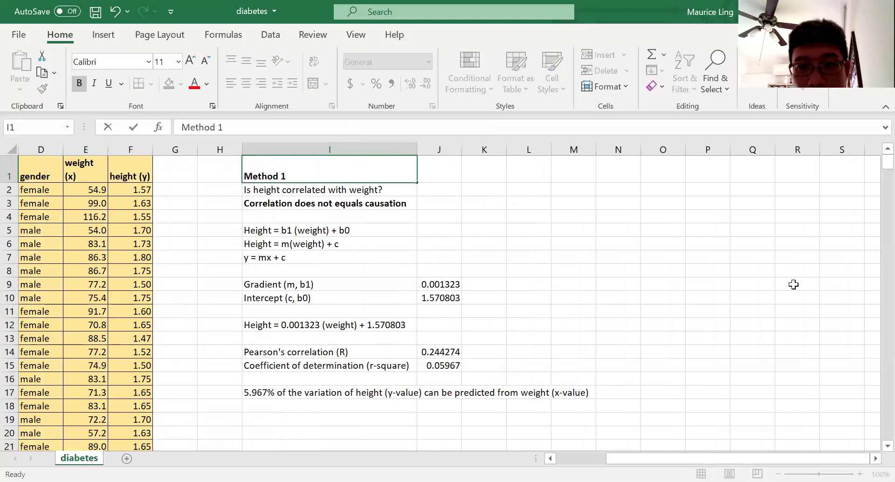
key("Return")
left_click(624, 172)
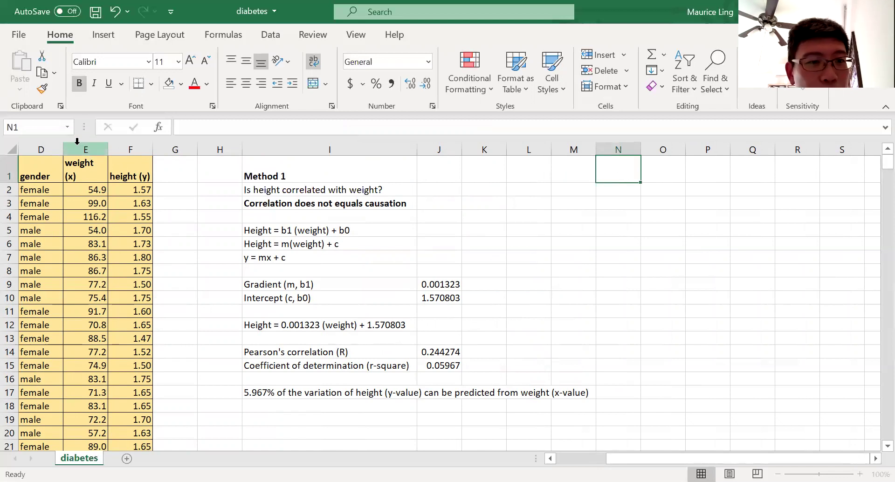
left_click_drag(78, 146, 126, 149)
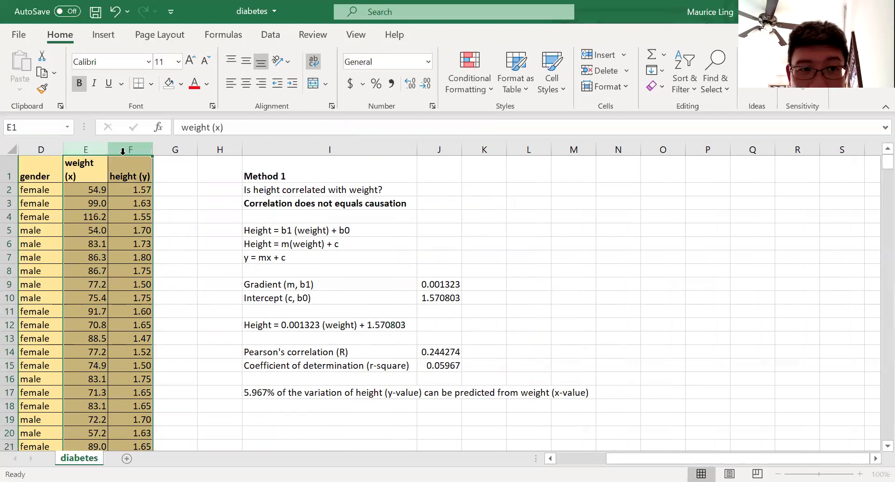
left_click(104, 34)
Insert a plain scatter chart of height against weight and move it right of the working.
left_click(377, 88)
left_click(399, 138)
left_click_drag(540, 217, 865, 225)
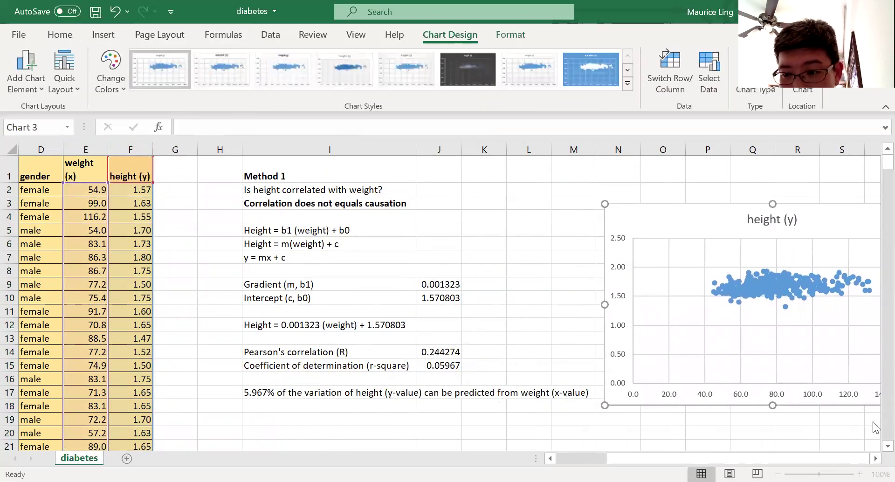
scroll(873, 452, "right", 3)
scroll(282, 174, "right", 3)
Type 'Method 2' in N1, widen column N, and narrow the chart beneath it.
left_click(236, 174)
type("Method 2")
key("Return")
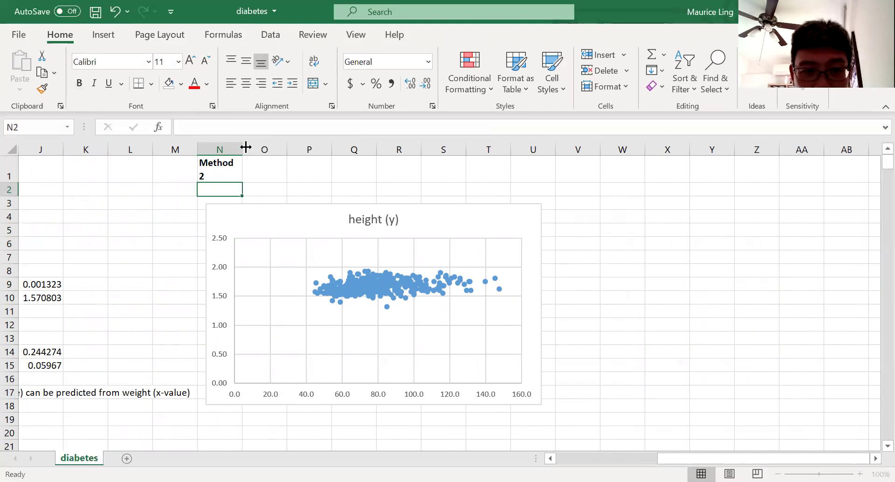
left_click_drag(245, 147, 365, 148)
left_click(652, 261)
left_click_drag(664, 305, 561, 306)
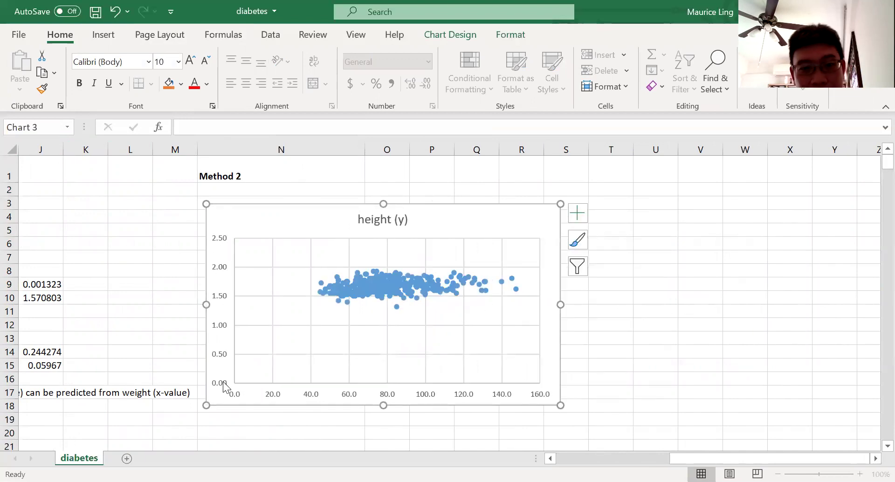
Add axis titles to the chart and title the vertical axis 'Height (m)'.
left_click(577, 214)
left_click(608, 249)
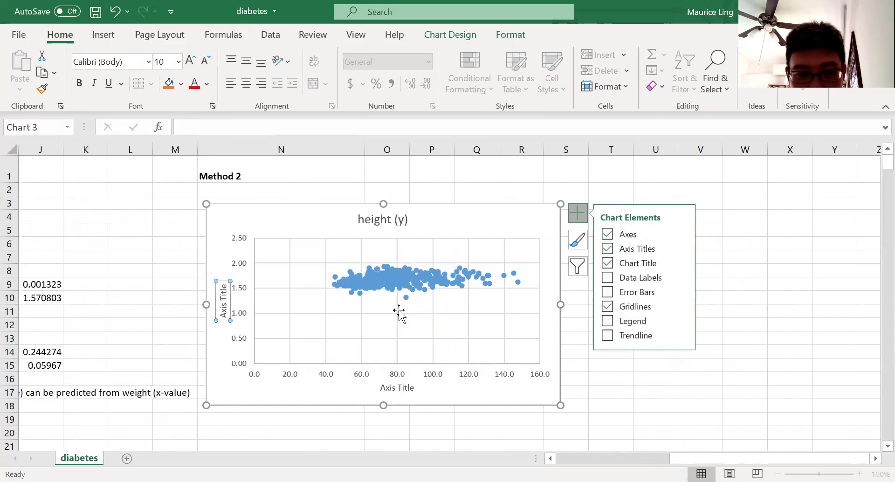
left_click(222, 310)
triple_click(222, 310)
type("Height (m)")
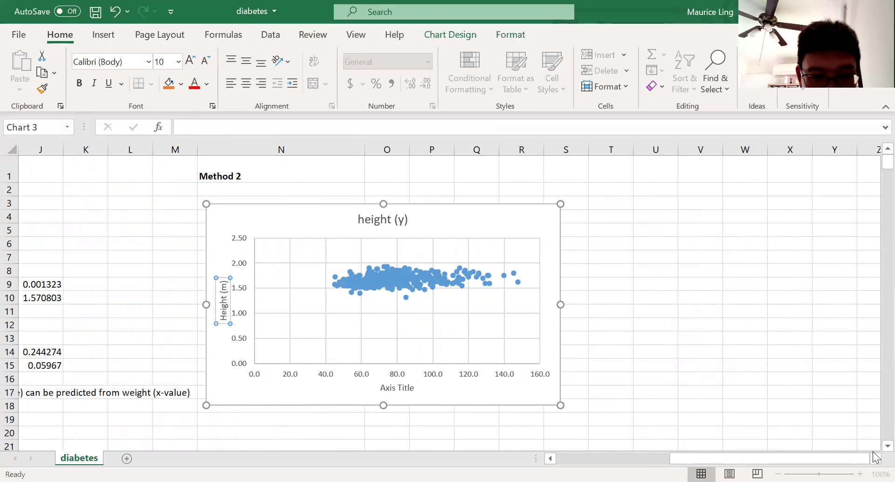
Title the horizontal axis 'Weight (kg)'.
left_click(409, 390)
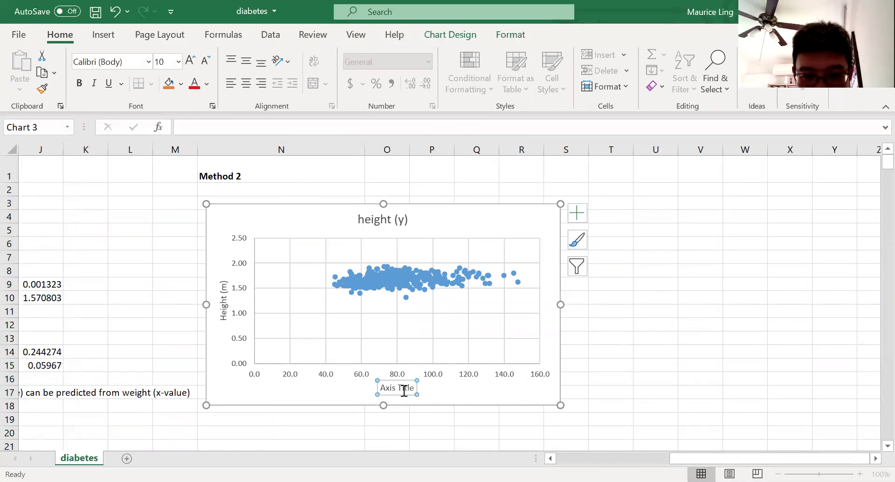
double_click(404, 391)
triple_click(401, 390)
type("Wig")
key("BackSpace")
key("BackSpace")
type("eight (kg)")
left_click(621, 355)
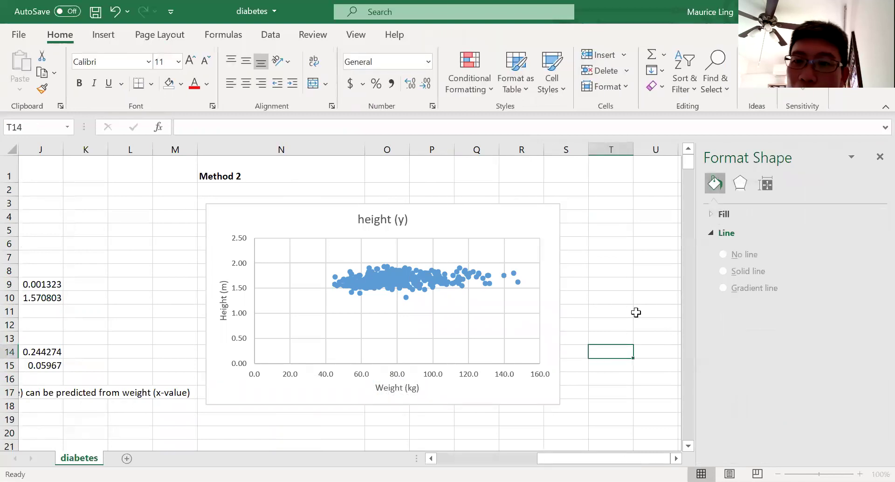
Remove the gridlines from the plot area.
left_click(468, 305)
key("Escape")
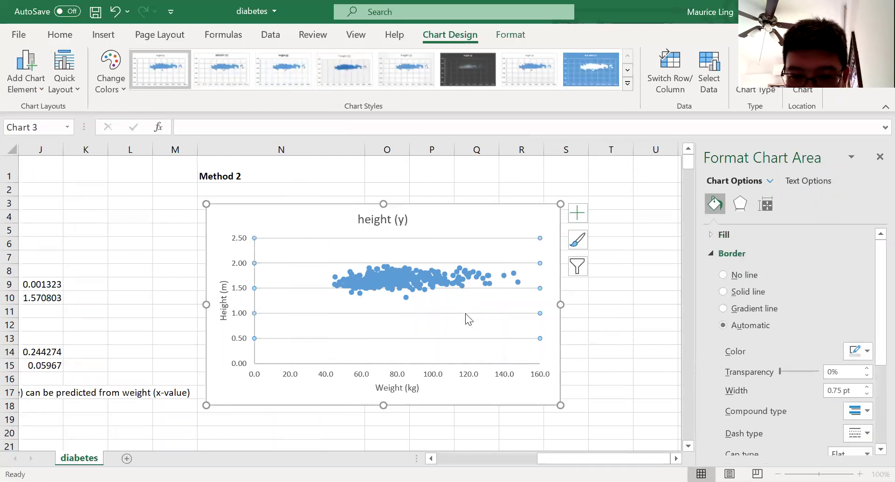
left_click(465, 314)
key("Delete")
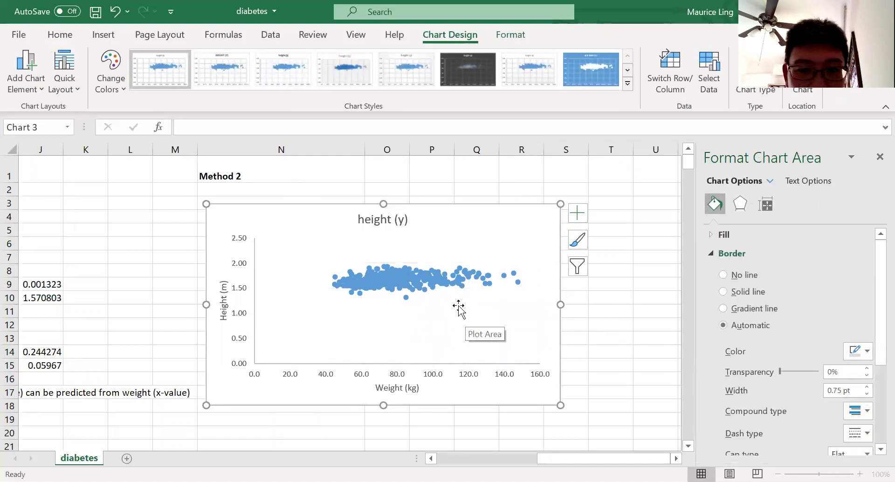
Add a linear trendline to the scatter that displays its equation and R² value.
right_click(401, 278)
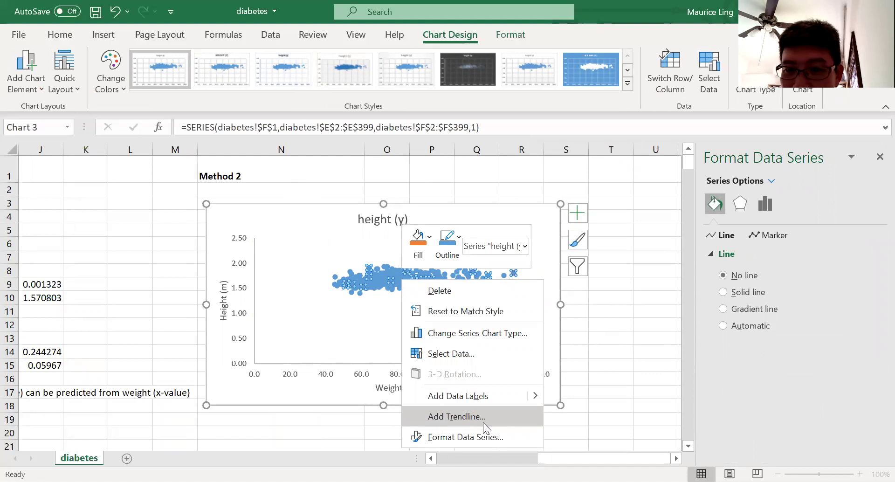
left_click(485, 424)
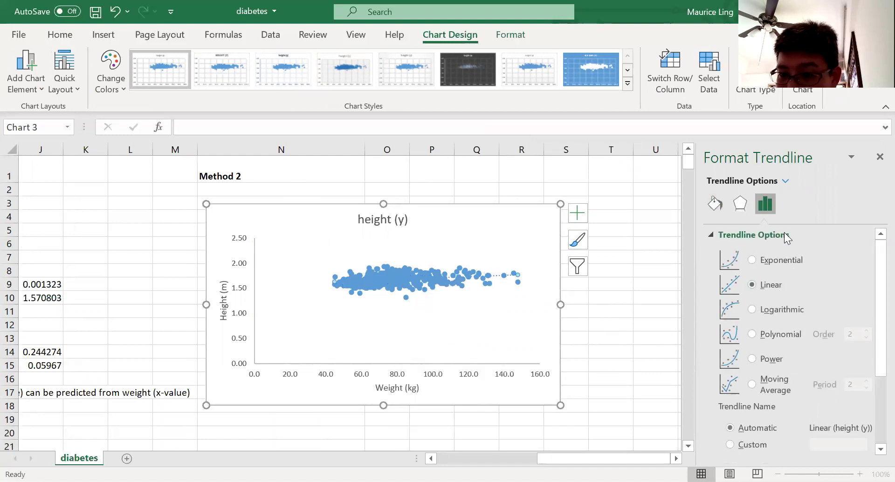
scroll(788, 426, "down", 3)
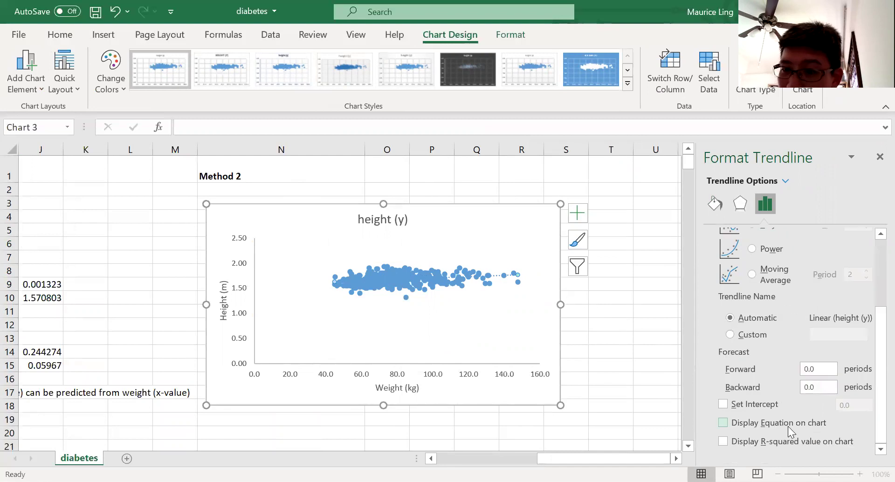
left_click(723, 422)
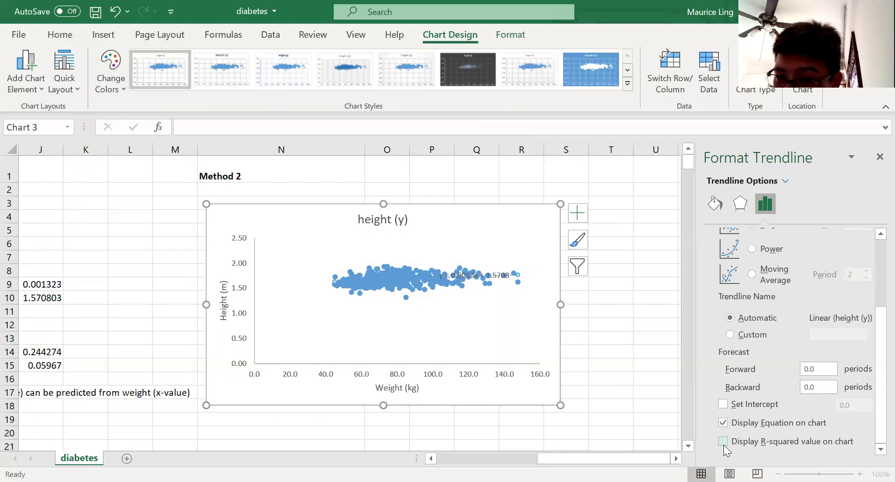
left_click(724, 444)
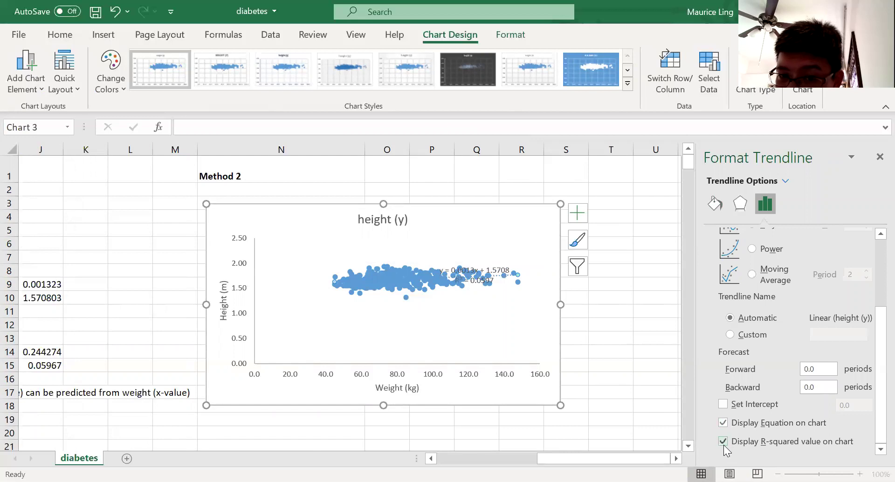
Make the trendline a solid red 2.25 pt line and move its equation label below the points.
left_click(717, 205)
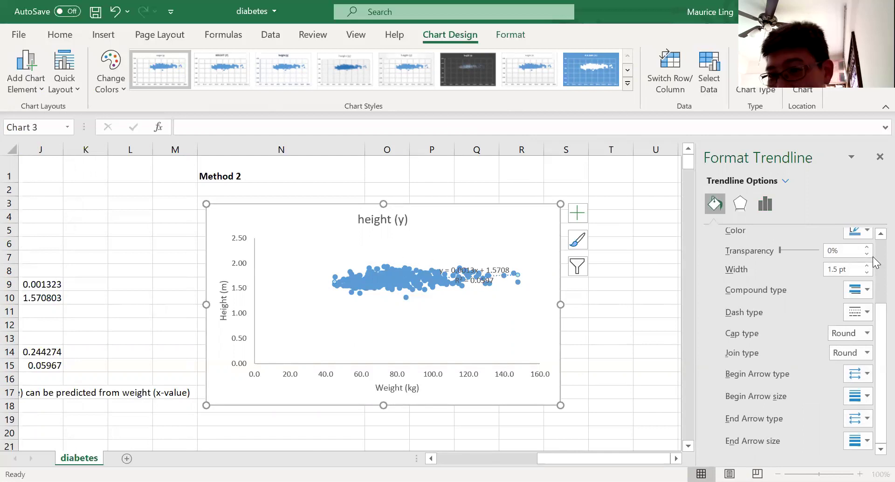
scroll(865, 254, "up", 2)
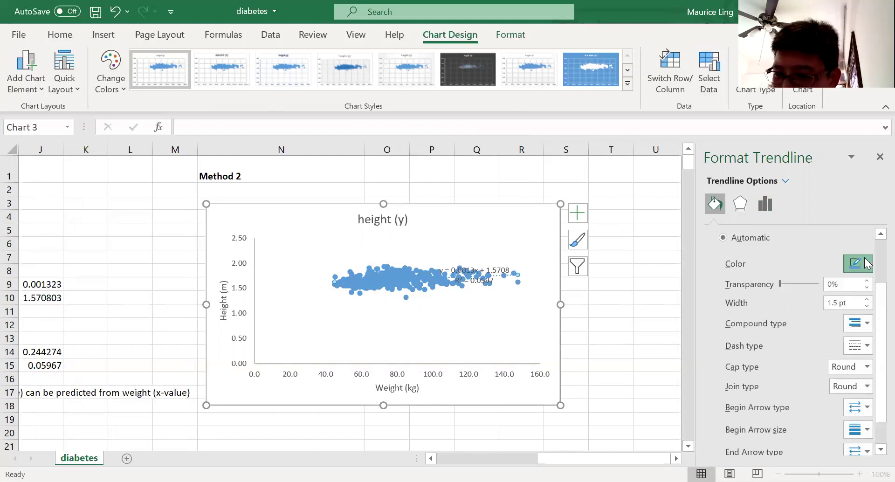
left_click(867, 263)
left_click(790, 400)
left_click(867, 324)
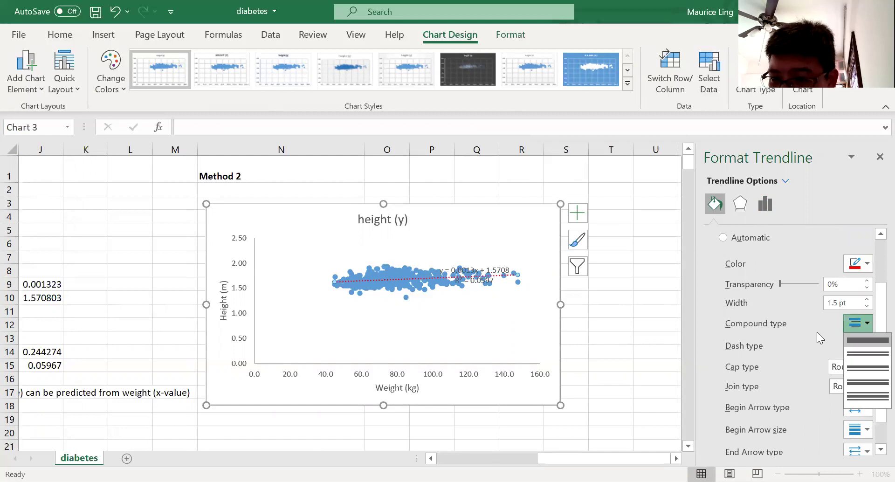
left_click(860, 351)
left_click(867, 299)
left_click(866, 300)
left_click(460, 277)
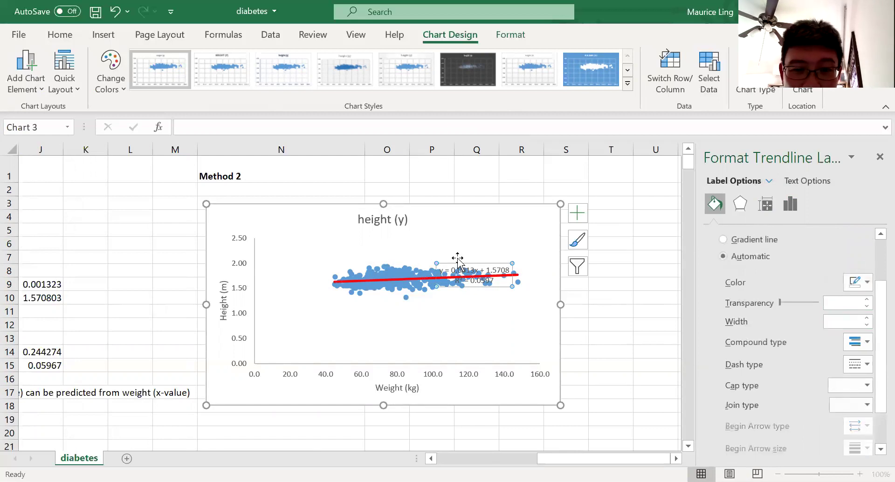
left_click_drag(459, 268, 371, 322)
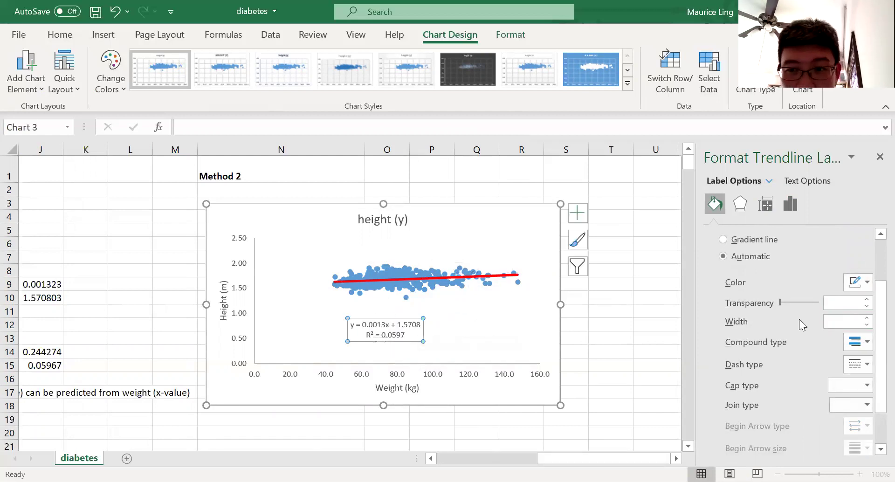
Change the trendline label's y to 'Height' and x to '(weight)', giving Height = 0.0013 (weight) + 1.5708.
left_click(877, 159)
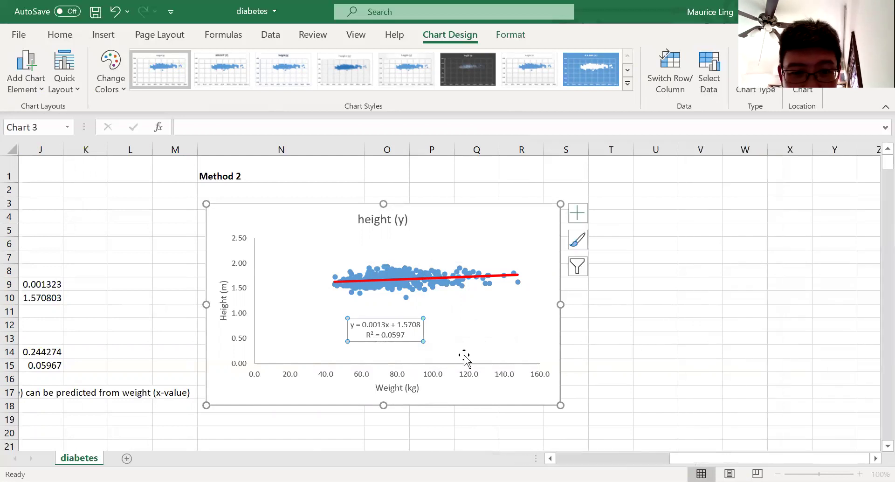
left_click(359, 325)
key("Left")
key("Left")
key("BackSpace")
type("Height")
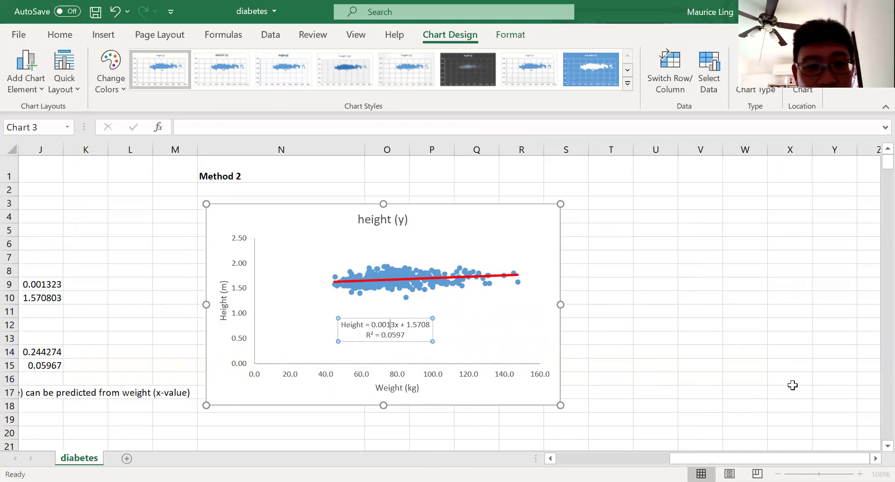
key("BackSpace")
type("(")
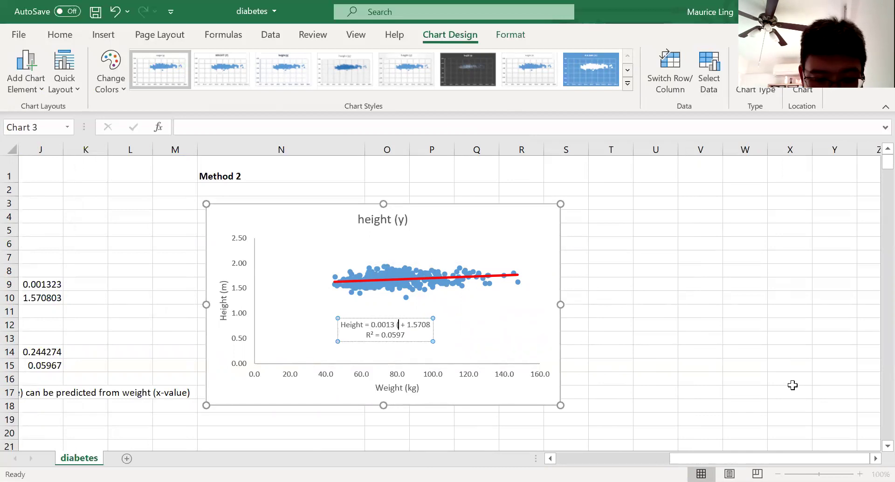
type("weight)")
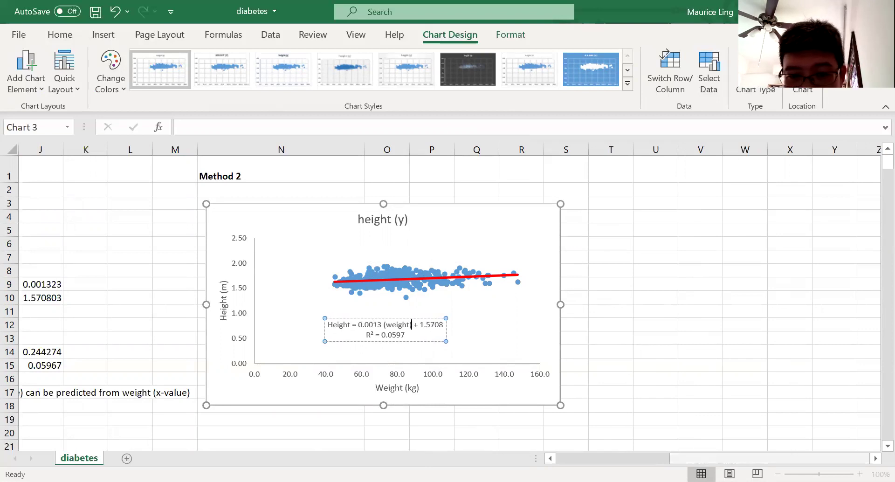
scroll(686, 361, "left", 3)
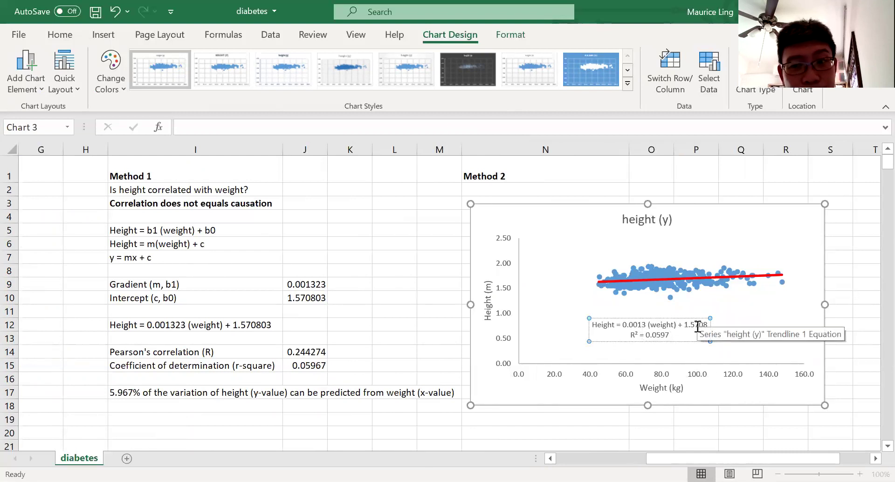
left_click(759, 338)
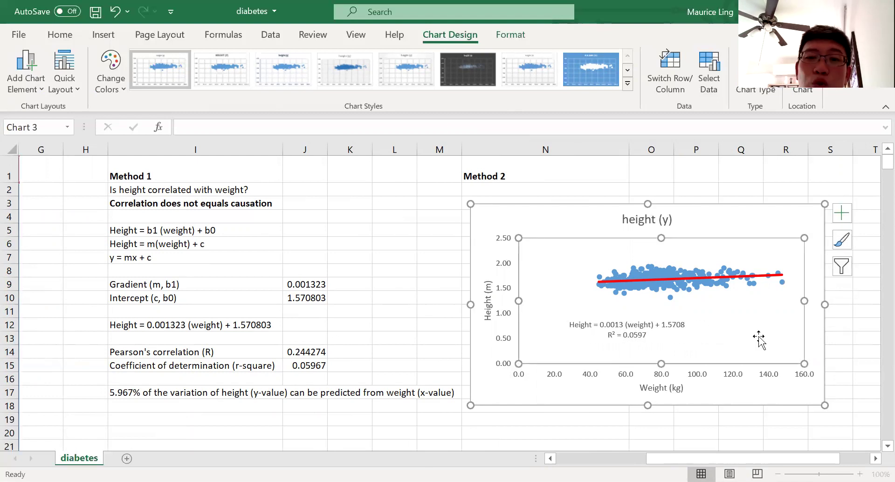